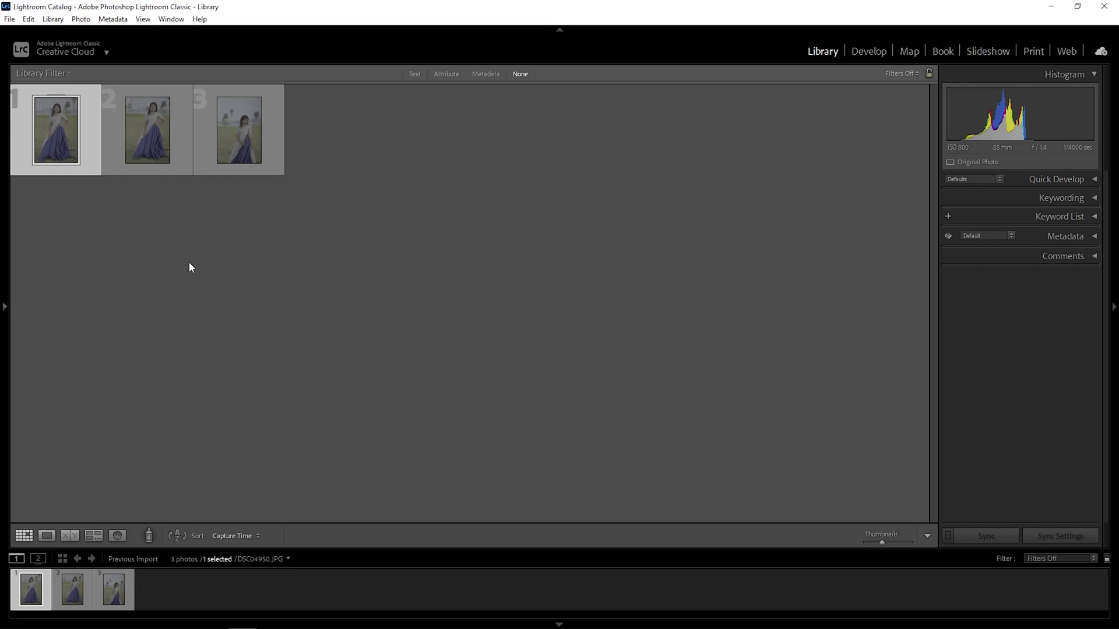
Step: Import the photos from the Desktop folder 02 LR, adding them to the catalog
left_click(15, 21)
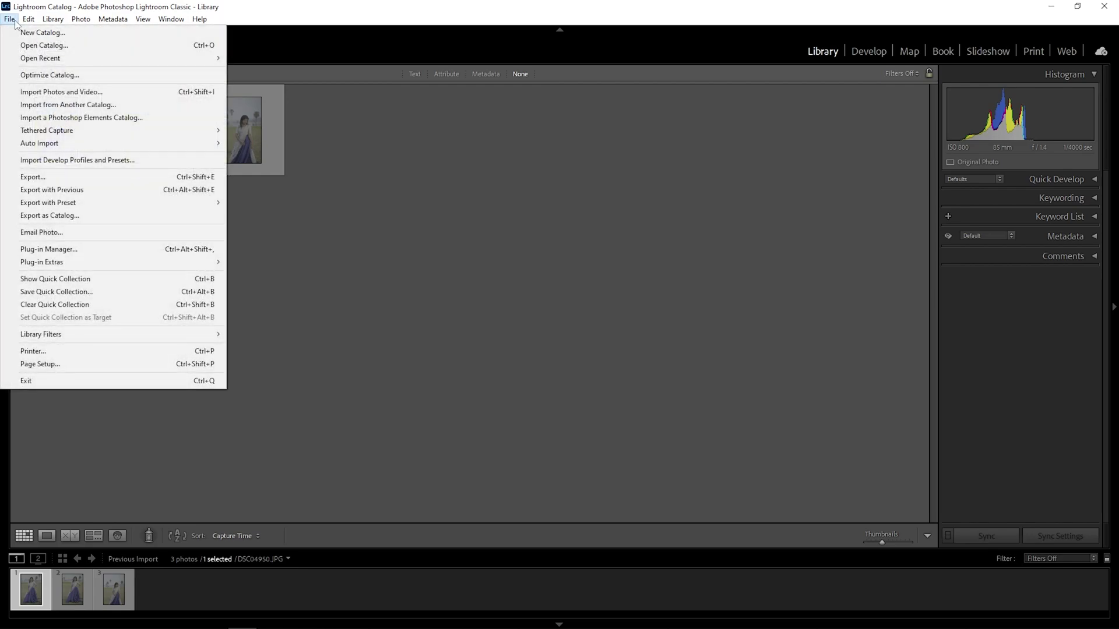
left_click(63, 93)
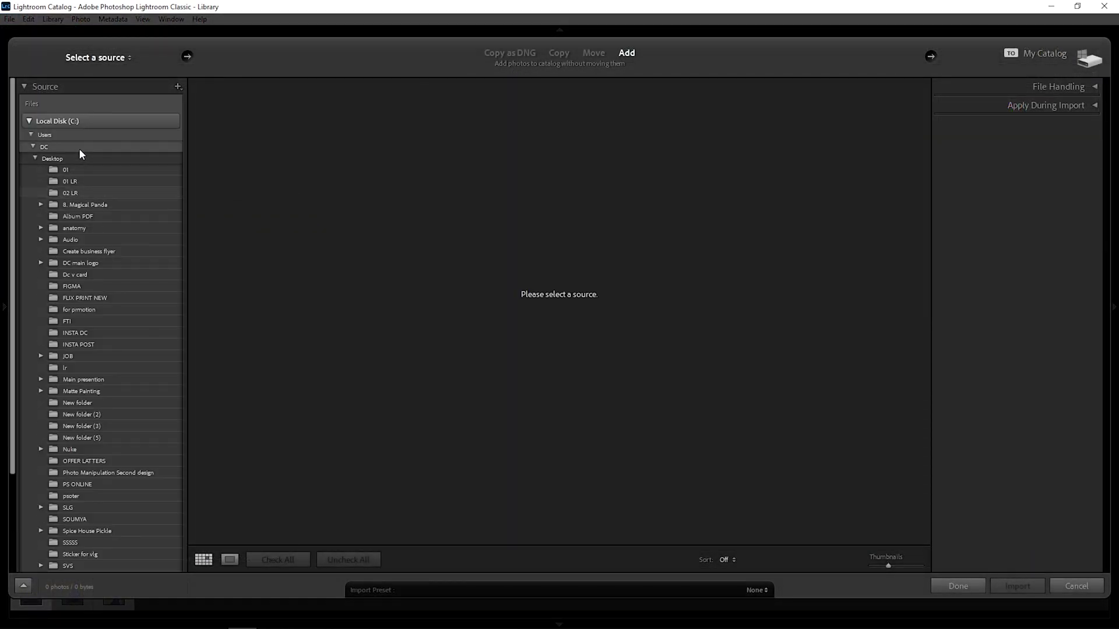
left_click(96, 193)
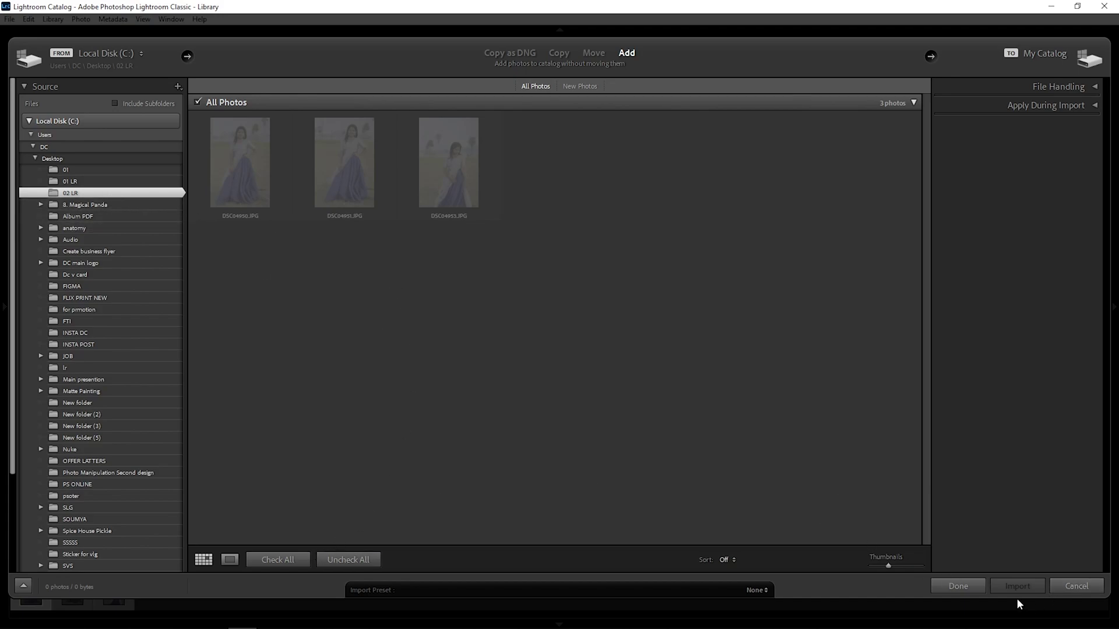
left_click(983, 587)
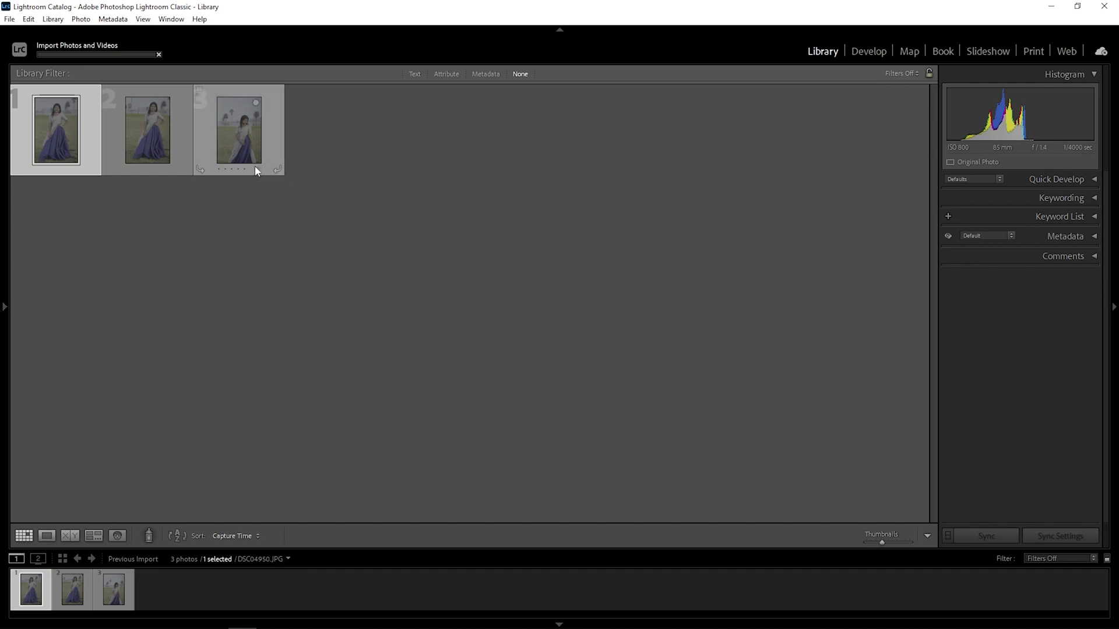
Step: Select the first photo, DSC04950.JPG, in the grid and open it in the enlarged single-photo view
left_click(158, 111)
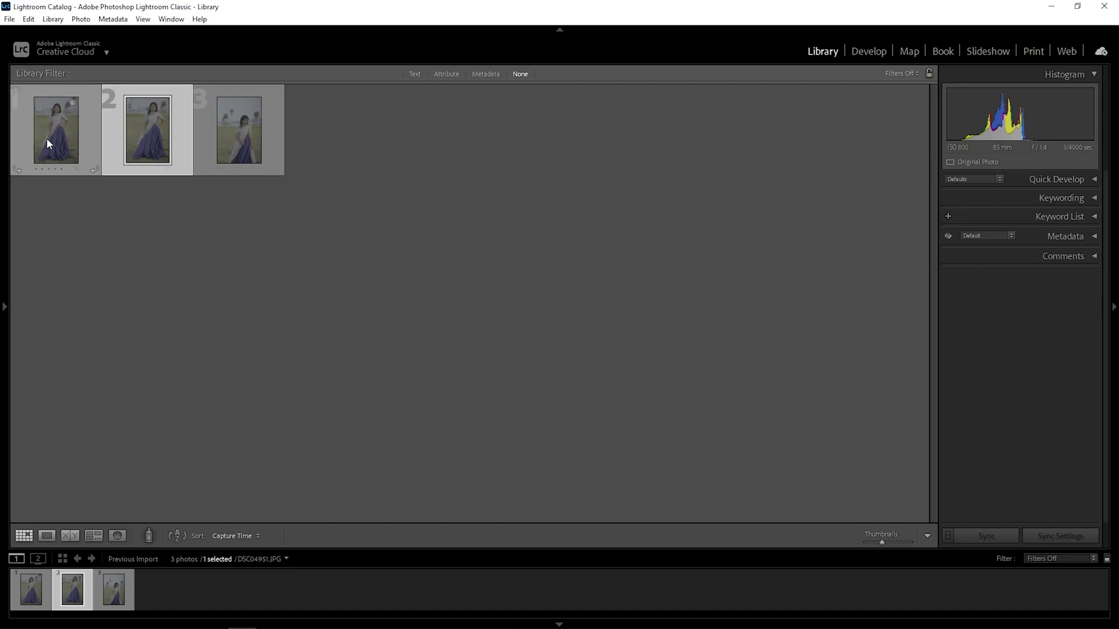
left_click(72, 110)
left_click(73, 104)
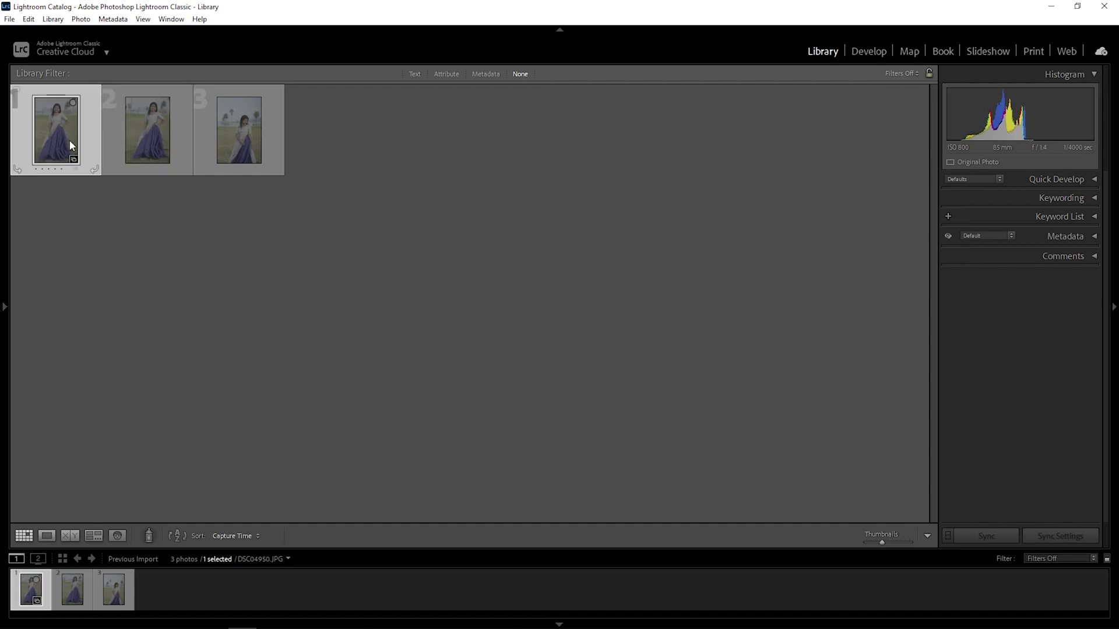
left_click(74, 103)
left_click(74, 105)
double_click(49, 117)
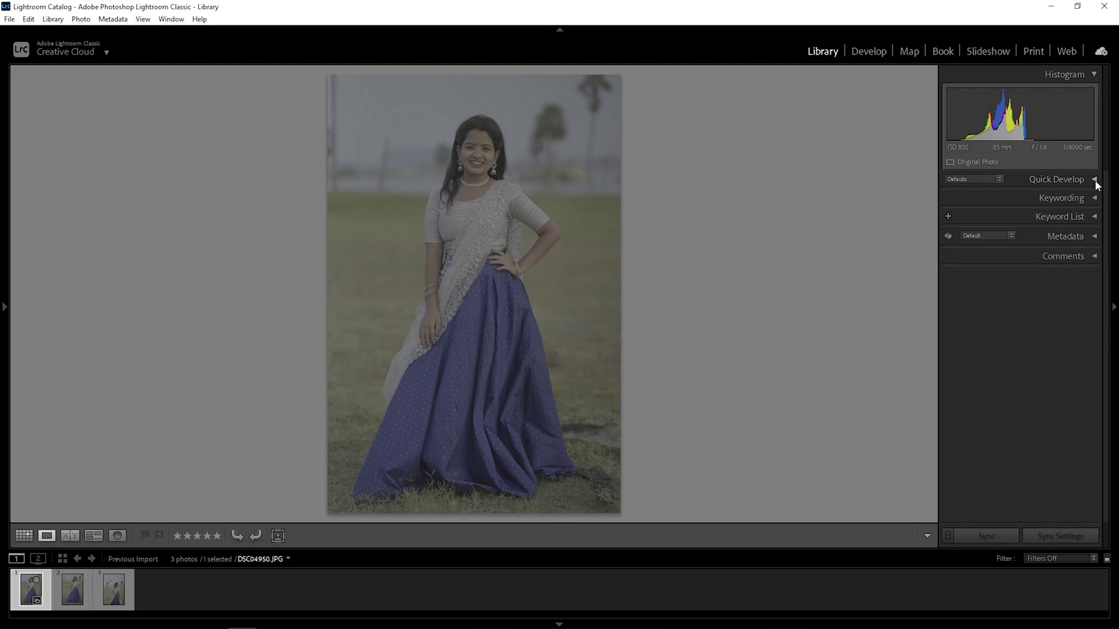
Step: View the Quick Develop settings briefly and switch the photo to the Develop module
left_click(1042, 186)
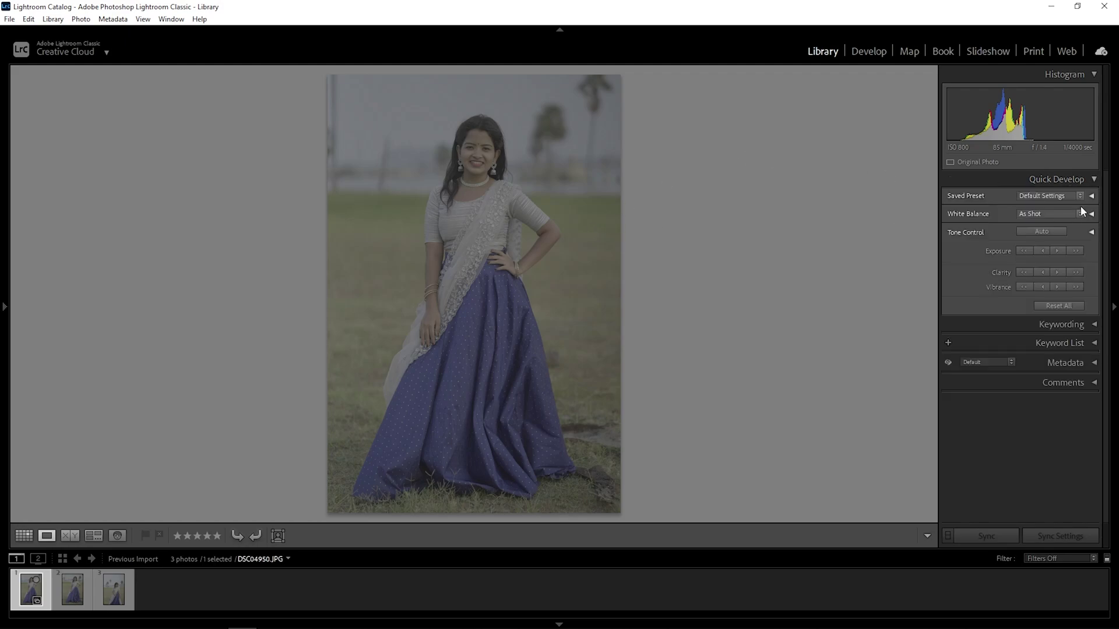
key("ctrl+1")
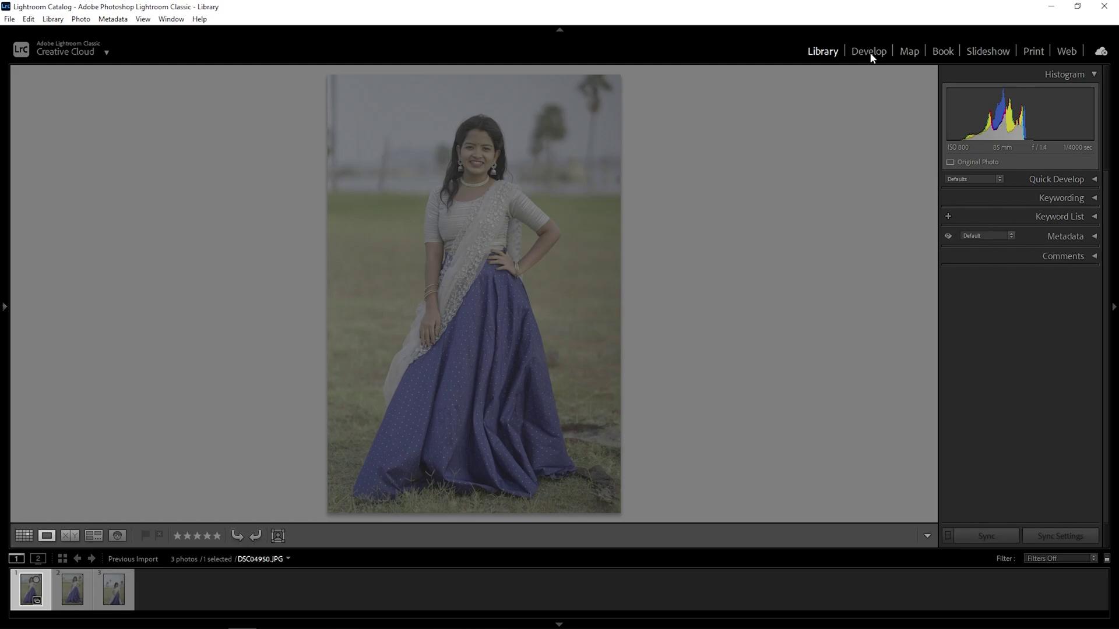
left_click(869, 52)
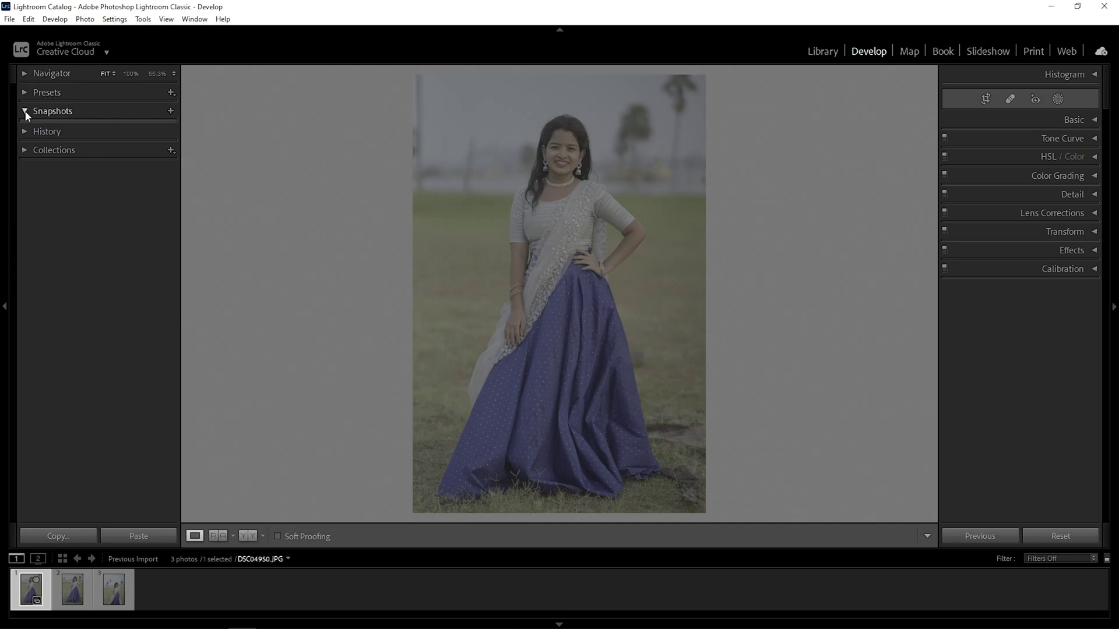
Step: Examine the collections and the list of develop presets available, including a closer view of the portrait
left_click(27, 149)
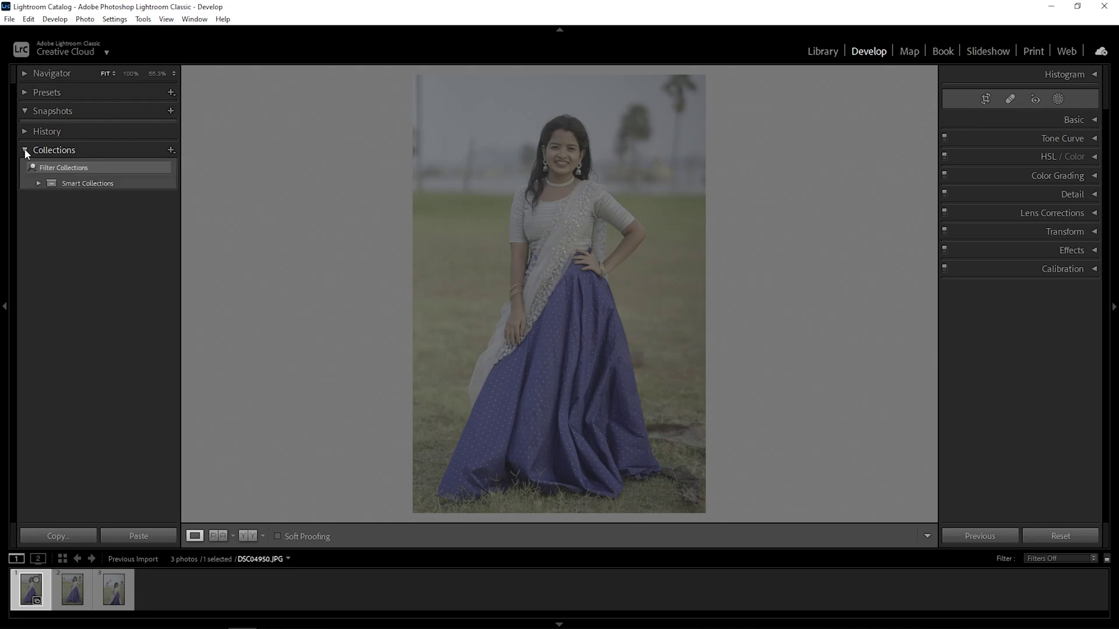
left_click(25, 150)
left_click(25, 95)
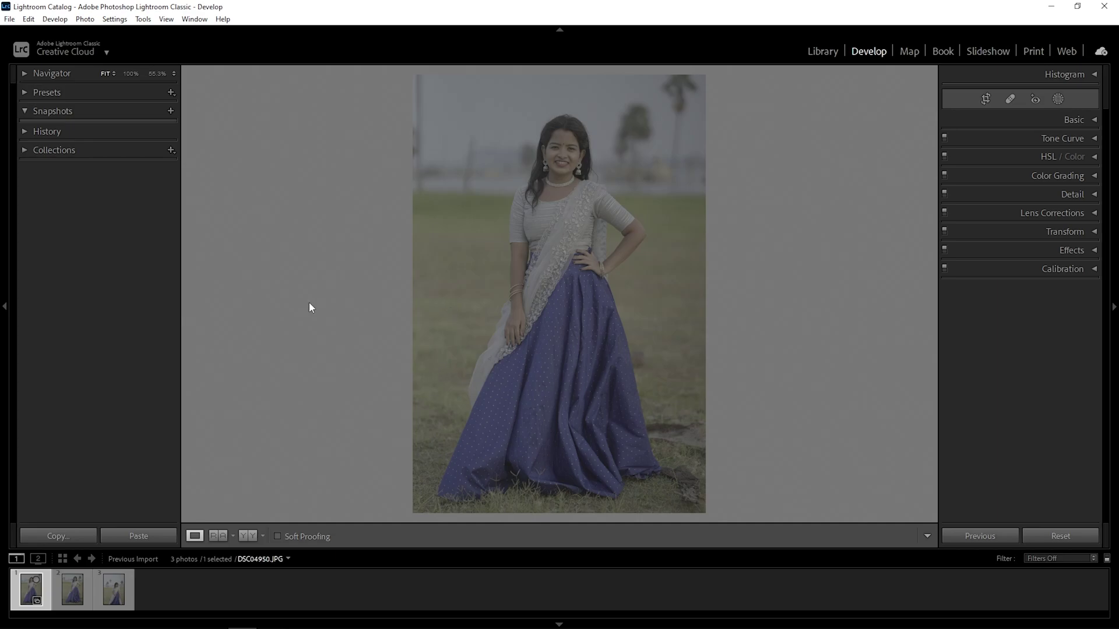
left_click(644, 181)
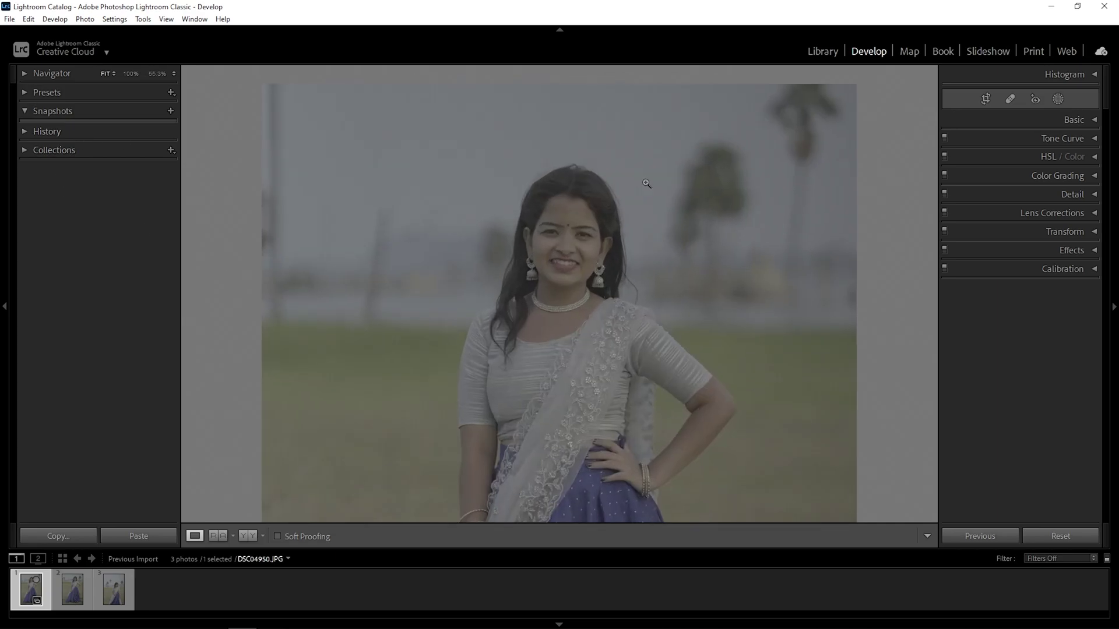
left_click(644, 181)
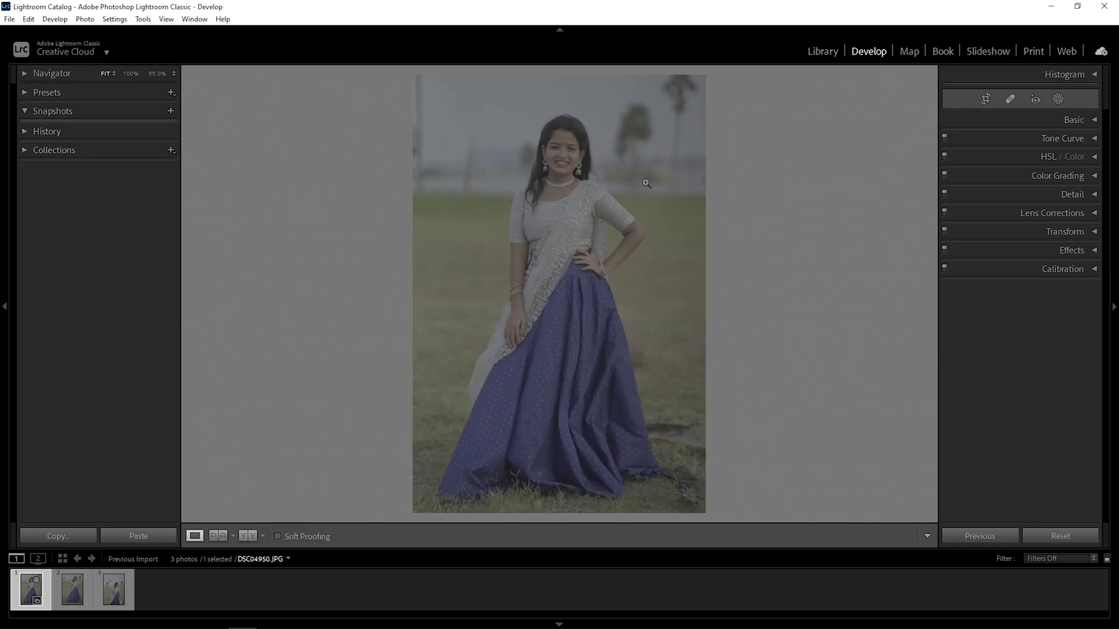
left_click(26, 92)
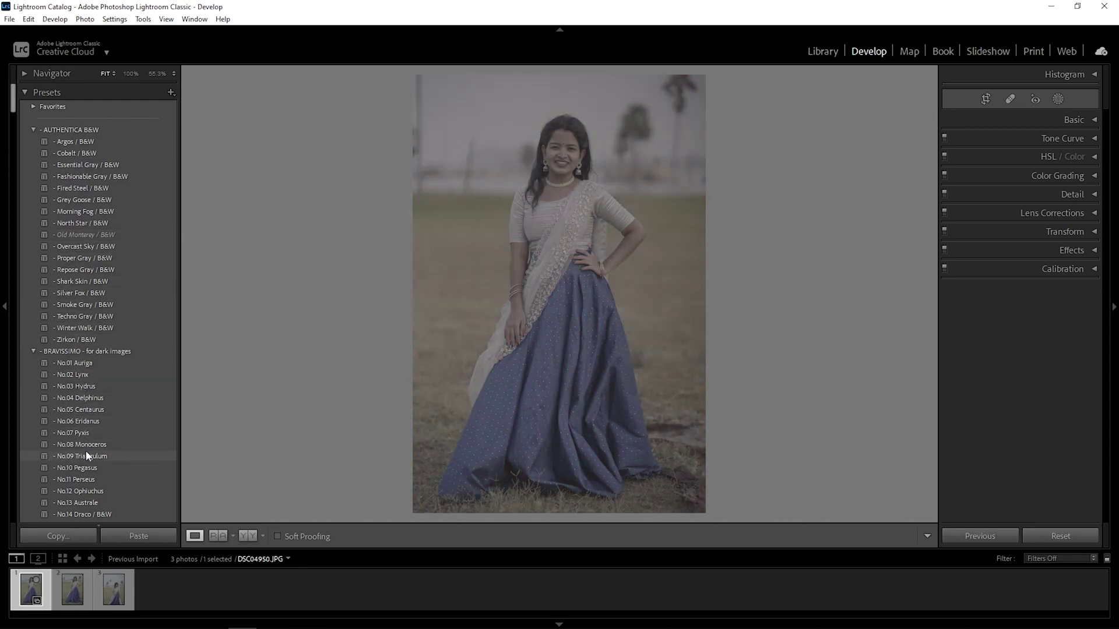
left_click(26, 93)
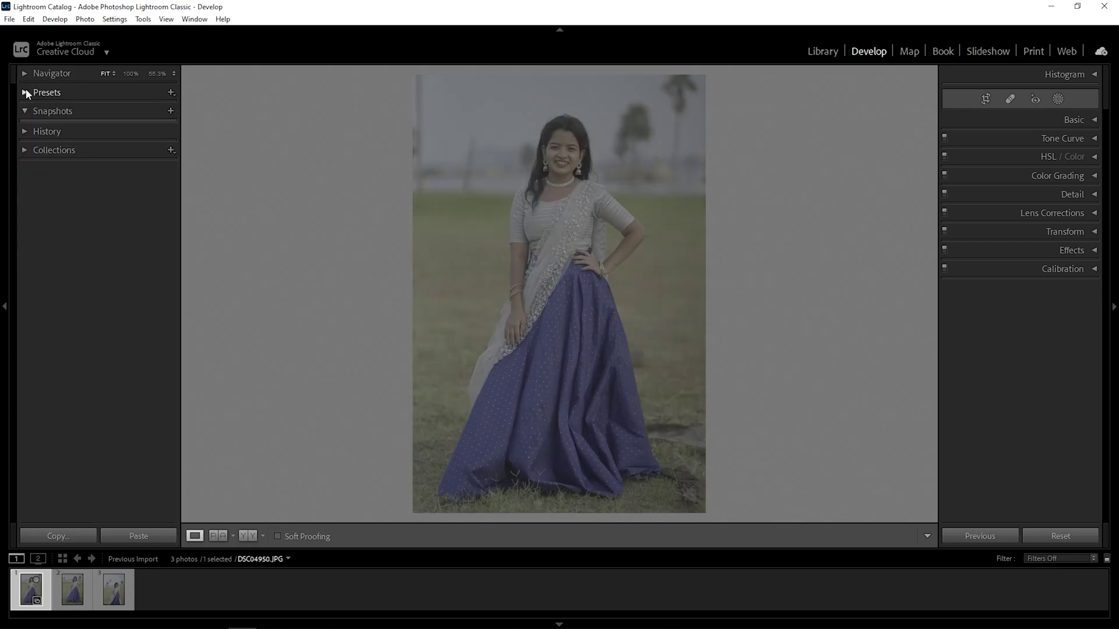
left_click(26, 91)
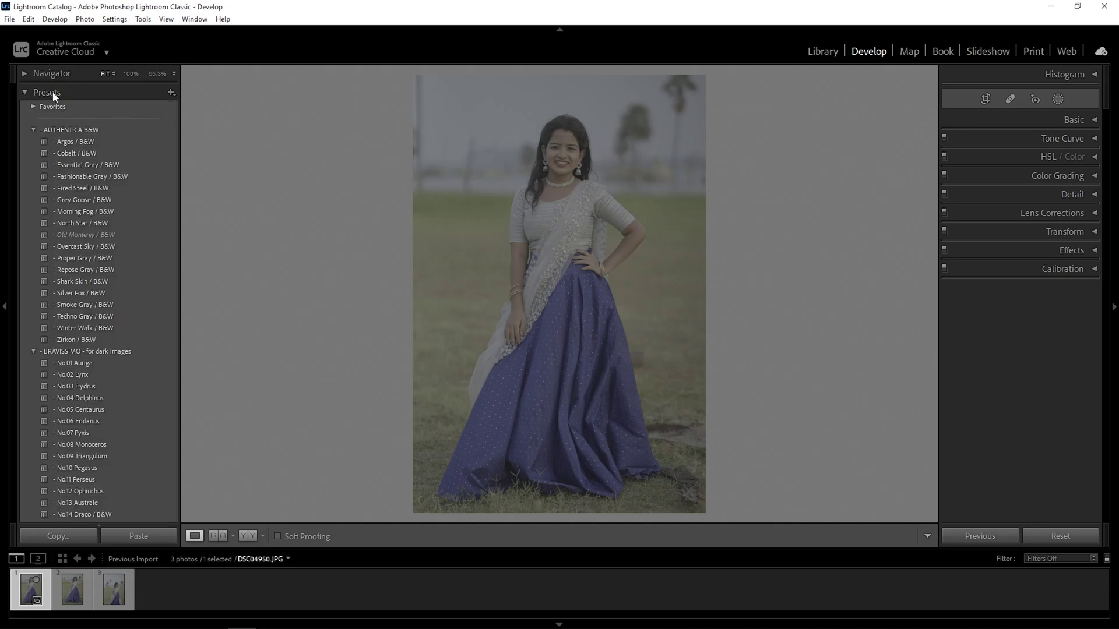
left_click(31, 94)
left_click(33, 95)
left_click(26, 92)
left_click(26, 92)
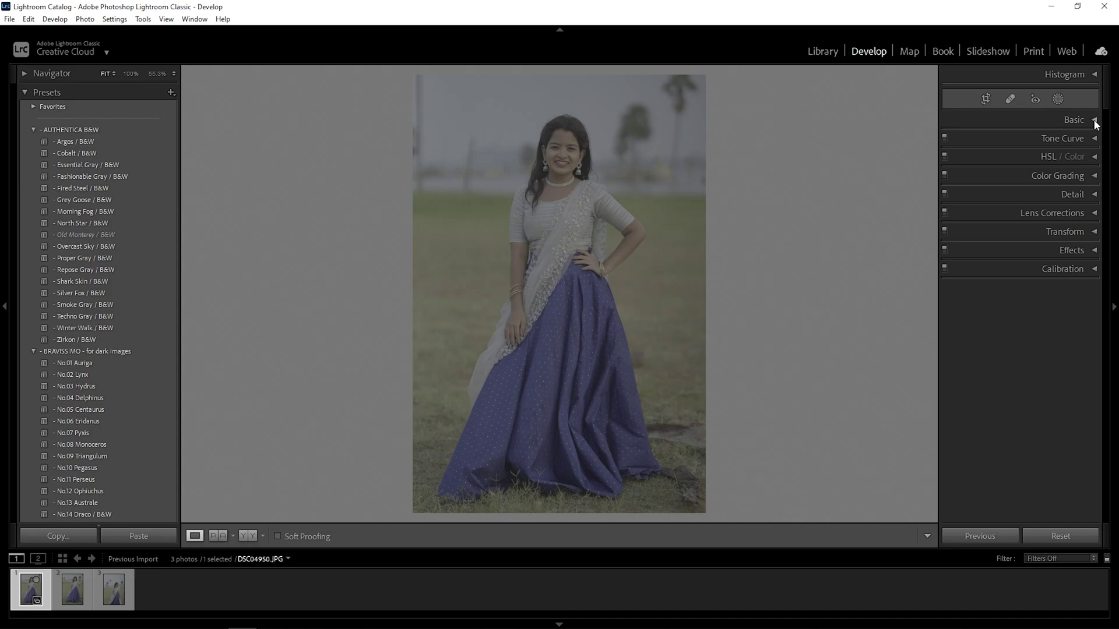
Step: Set the photo's Exposure to +0.97 and its white balance Temp to +2 in the basic adjustments
left_click(1094, 120)
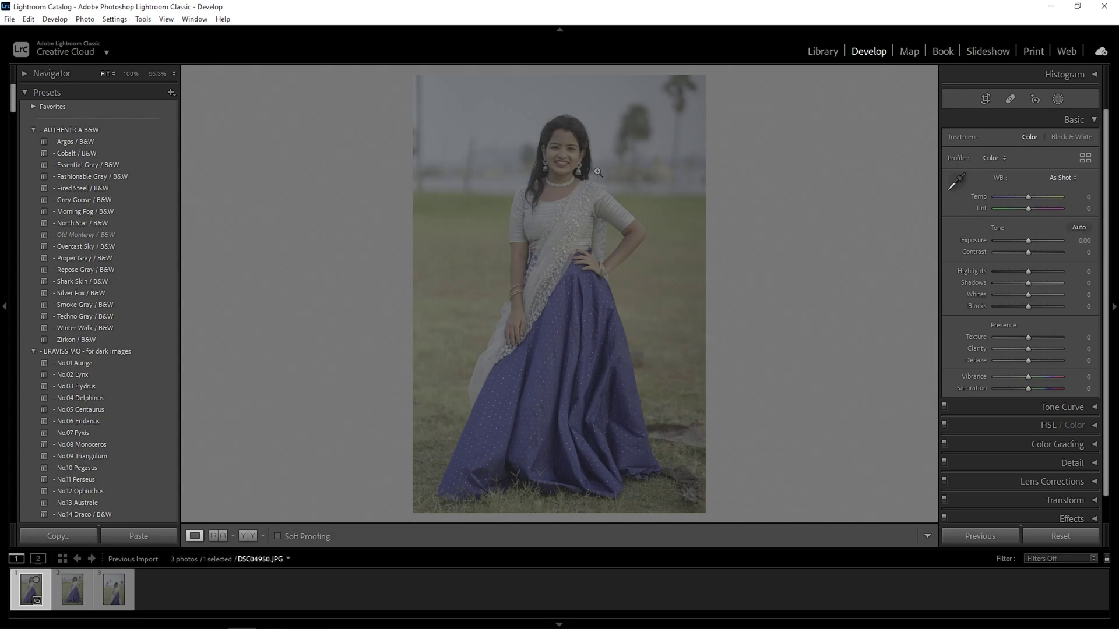
left_click_drag(1030, 242, 1034, 241)
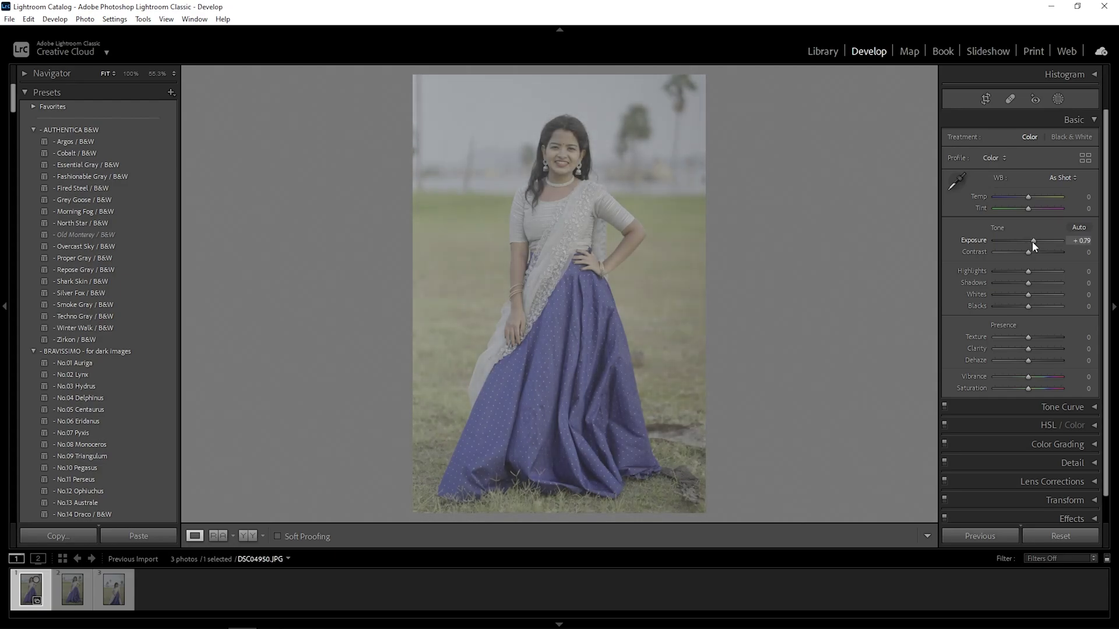
left_click_drag(1032, 241, 1033, 241)
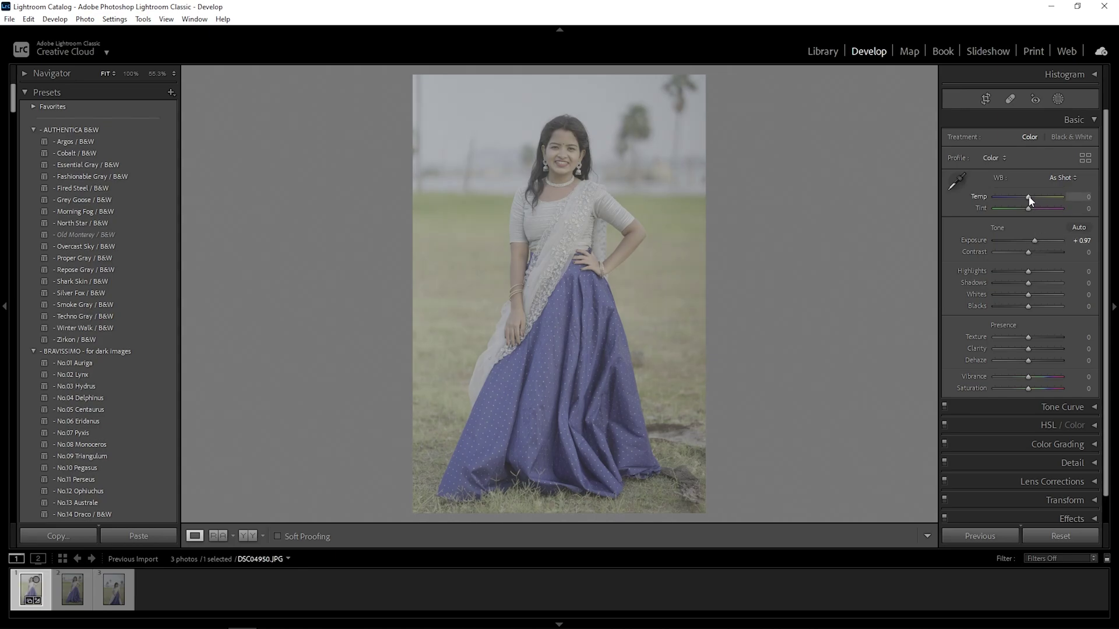
left_click(1029, 201)
left_click_drag(1029, 201, 1030, 204)
left_click(561, 133)
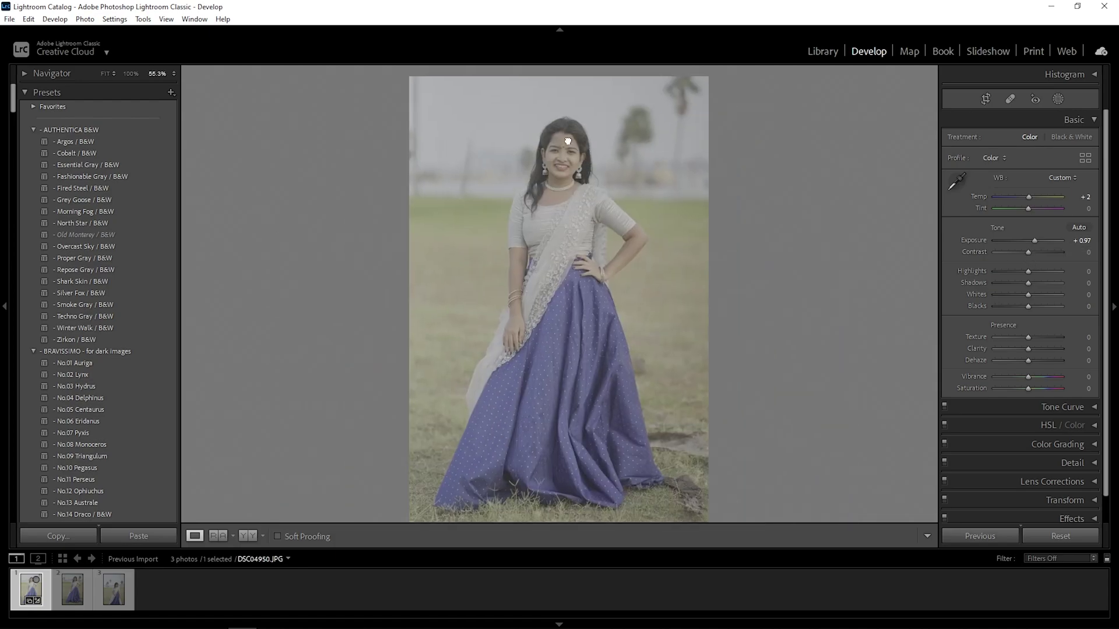
left_click(609, 178)
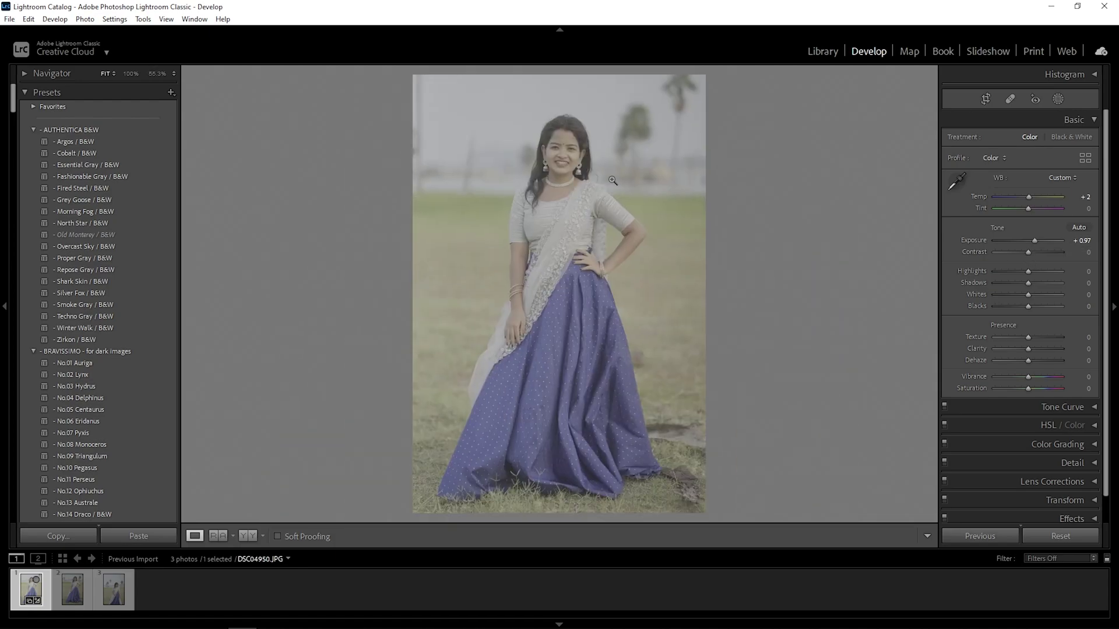
Step: Adjust the photo's tone to Contrast +61, Highlights +33, Shadows -19, Whites +26 and Blacks -12
key("alt")
left_click(574, 149)
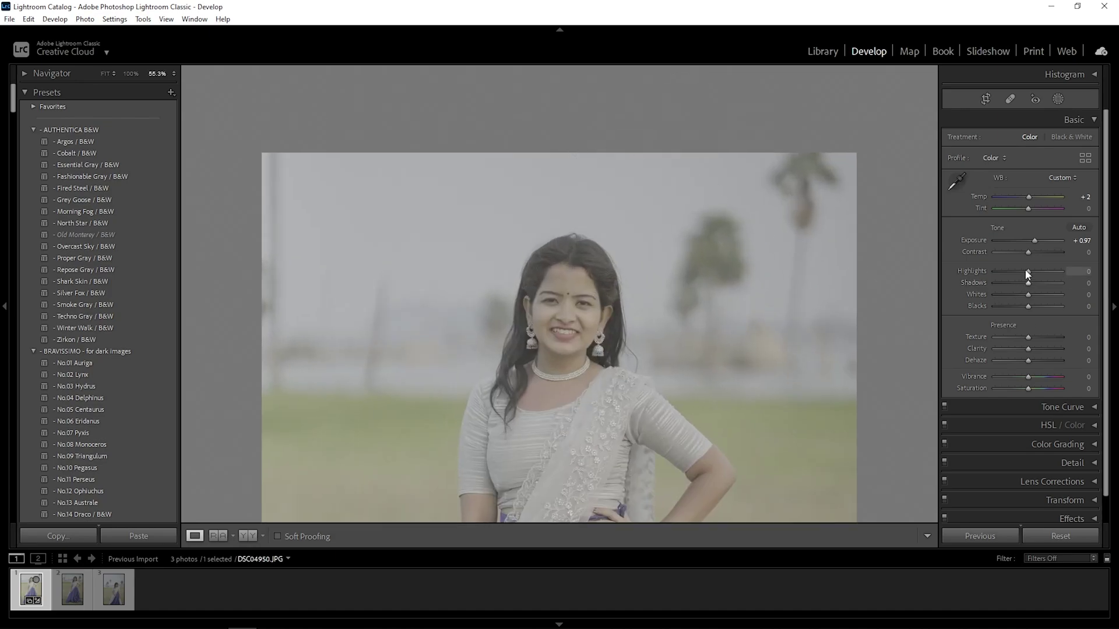
left_click_drag(1030, 254, 903, 262)
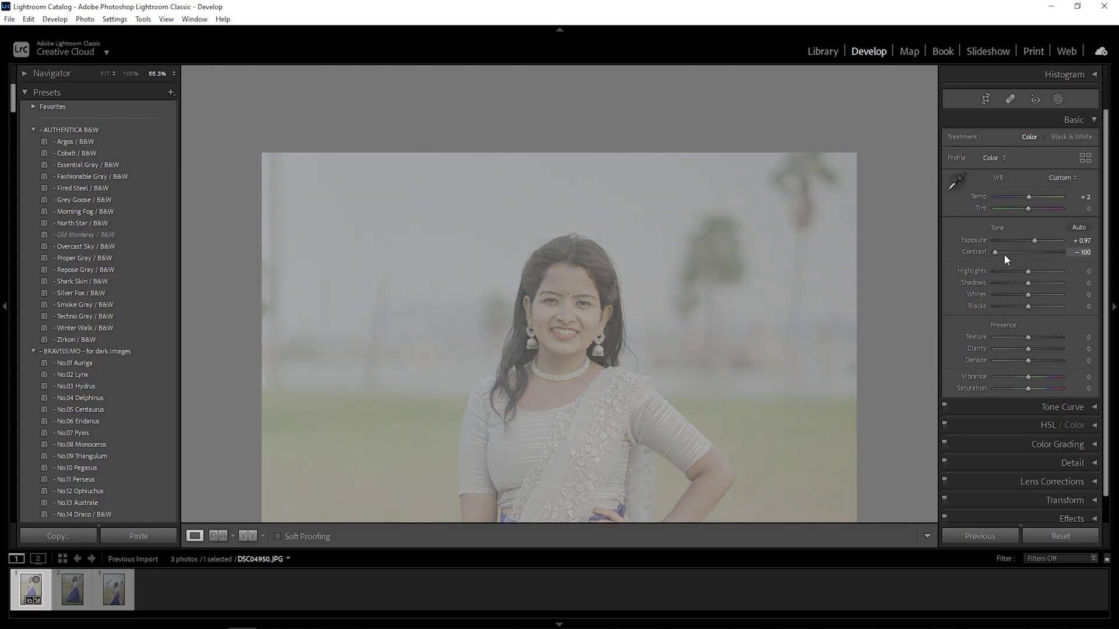
left_click_drag(1002, 253, 1047, 257)
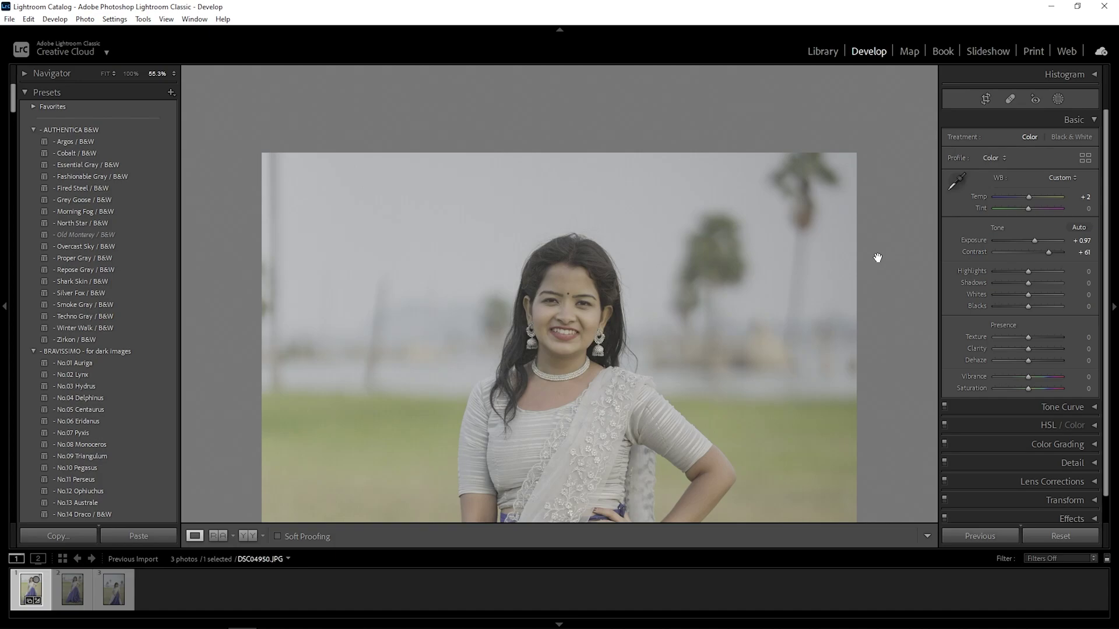
key("z")
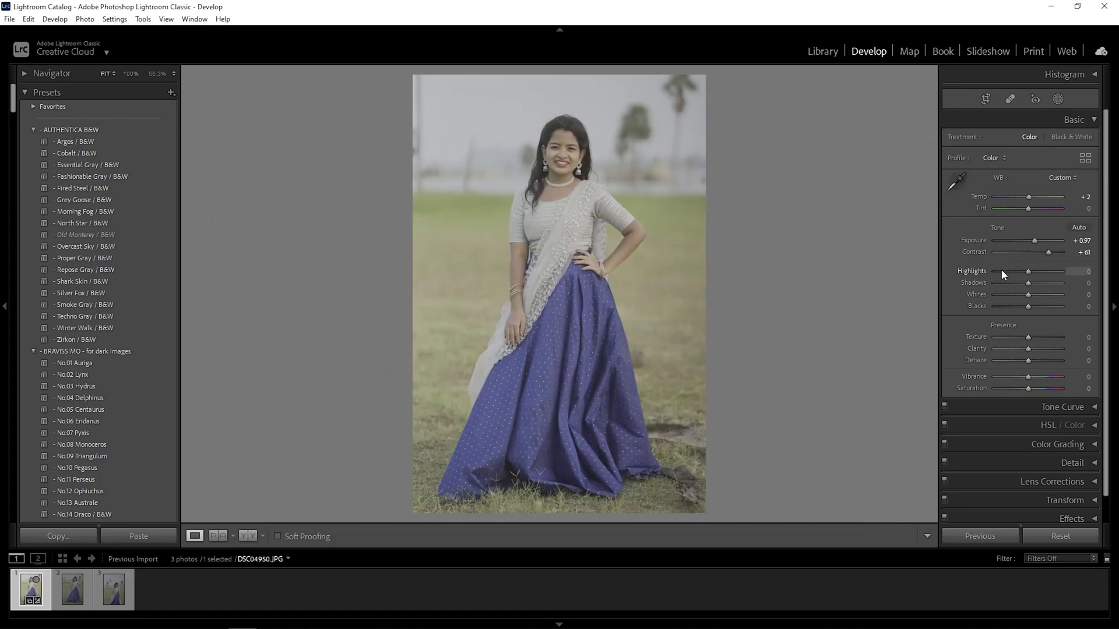
left_click_drag(1028, 272, 1045, 306)
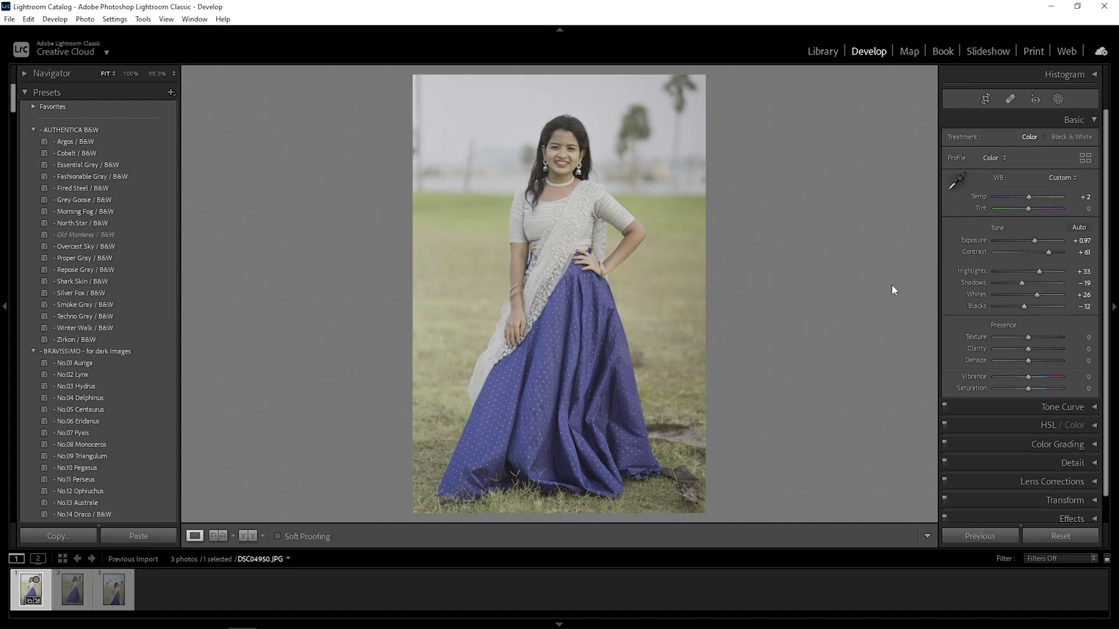
Step: Try Texture at -100, undo it, and set Texture to +33 and Clarity to +12
left_click(601, 135)
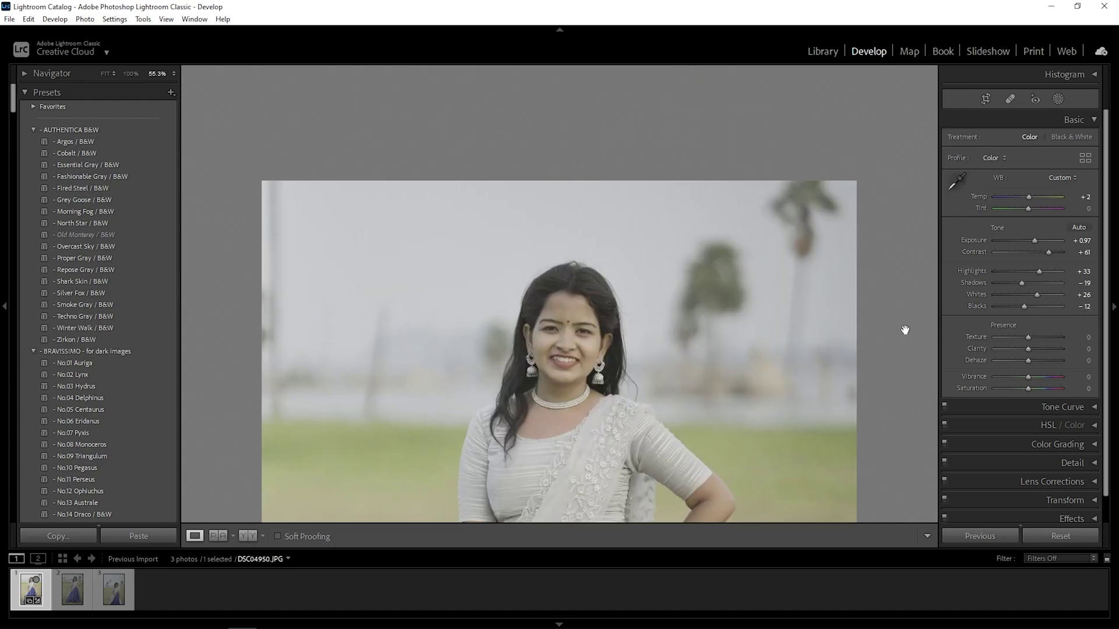
left_click_drag(1030, 335, 899, 332)
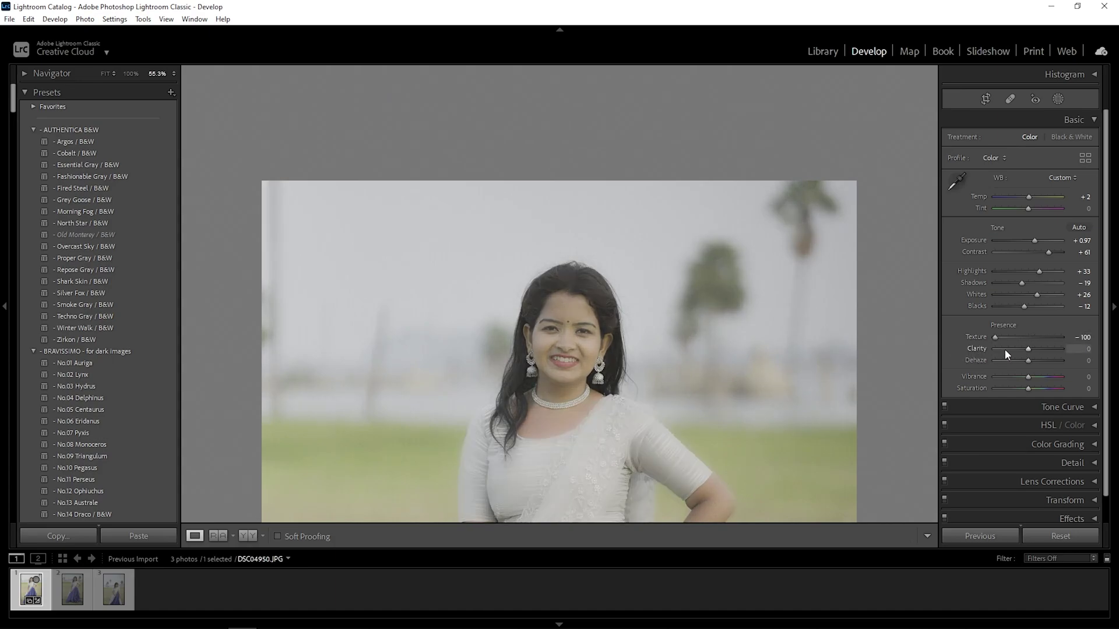
key("ctrl+z")
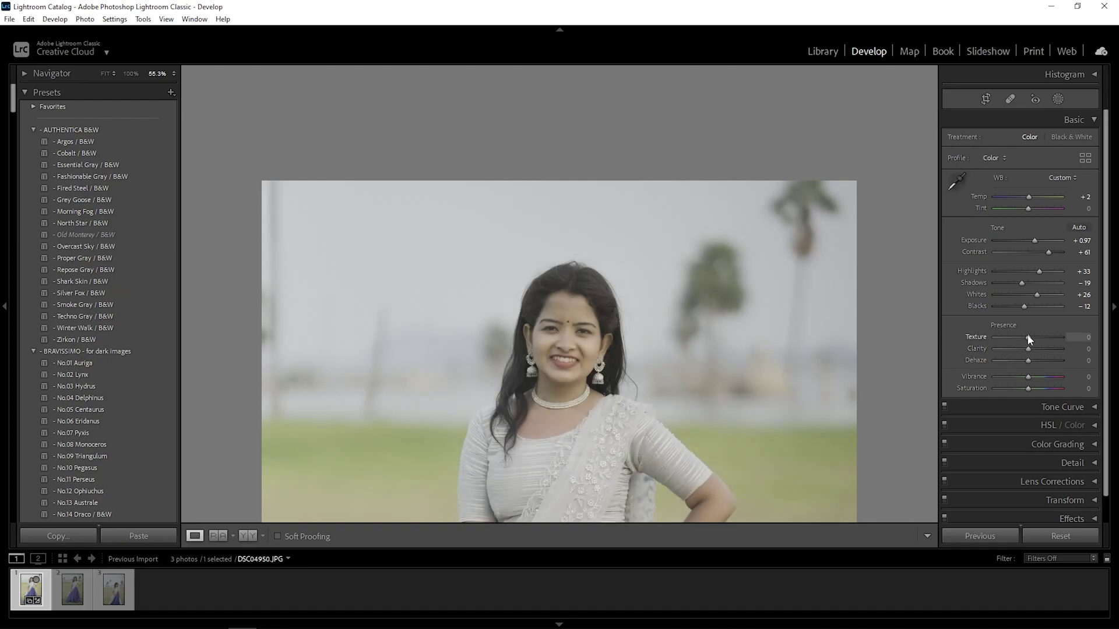
left_click_drag(1042, 342, 1031, 351)
left_click(795, 300)
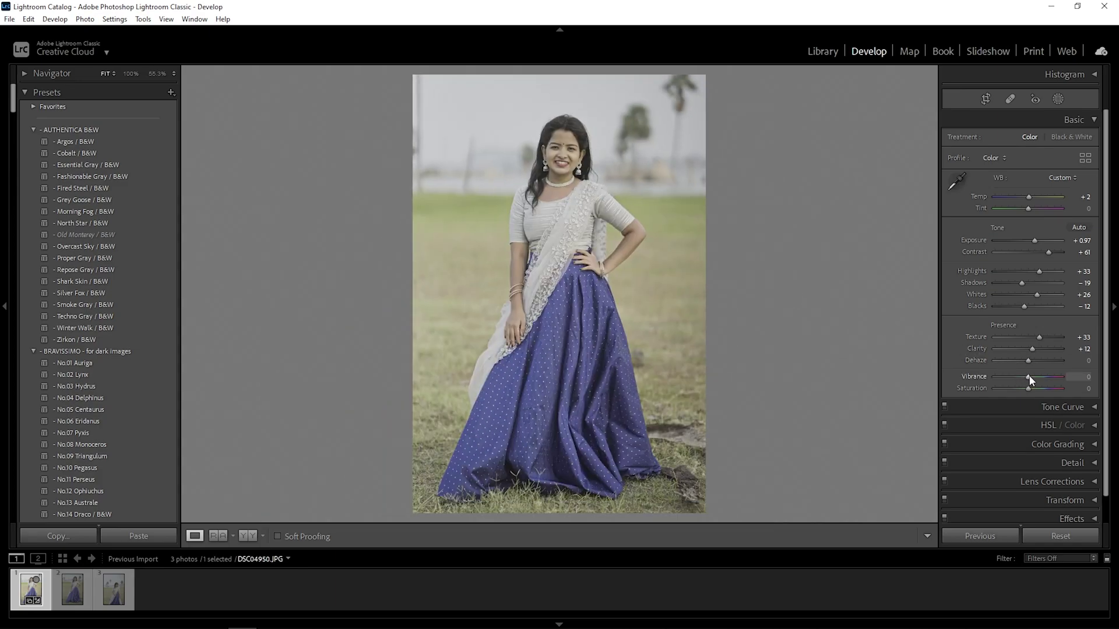
Step: Try the photo's Vibrance at -100 and raise it to +100, checking the effect on the face
left_click_drag(1030, 379, 966, 371)
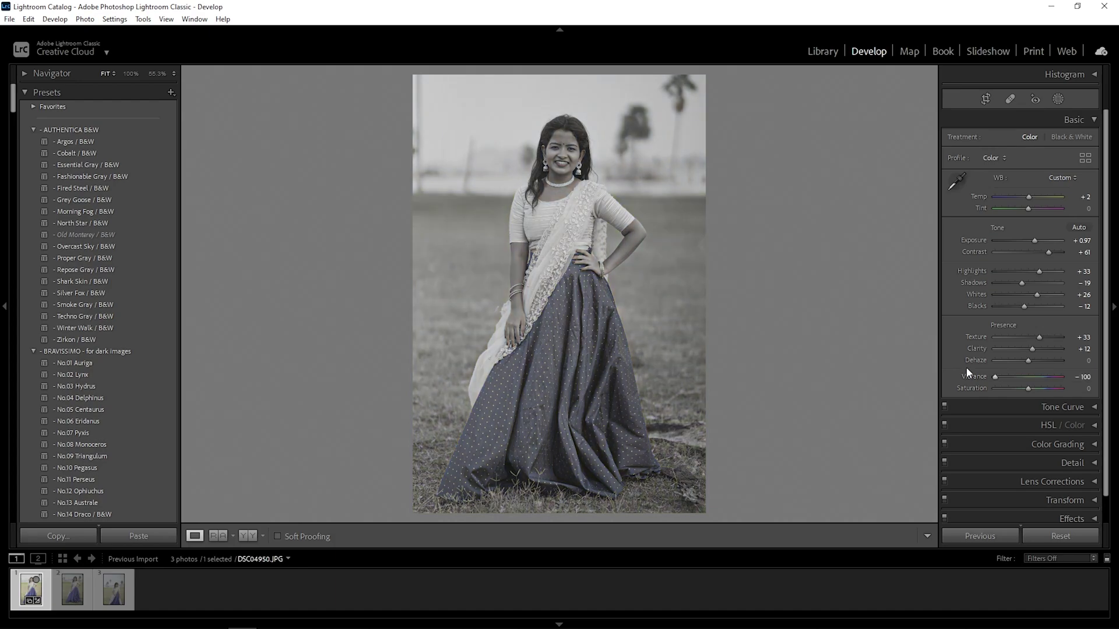
left_click_drag(994, 378, 1061, 378)
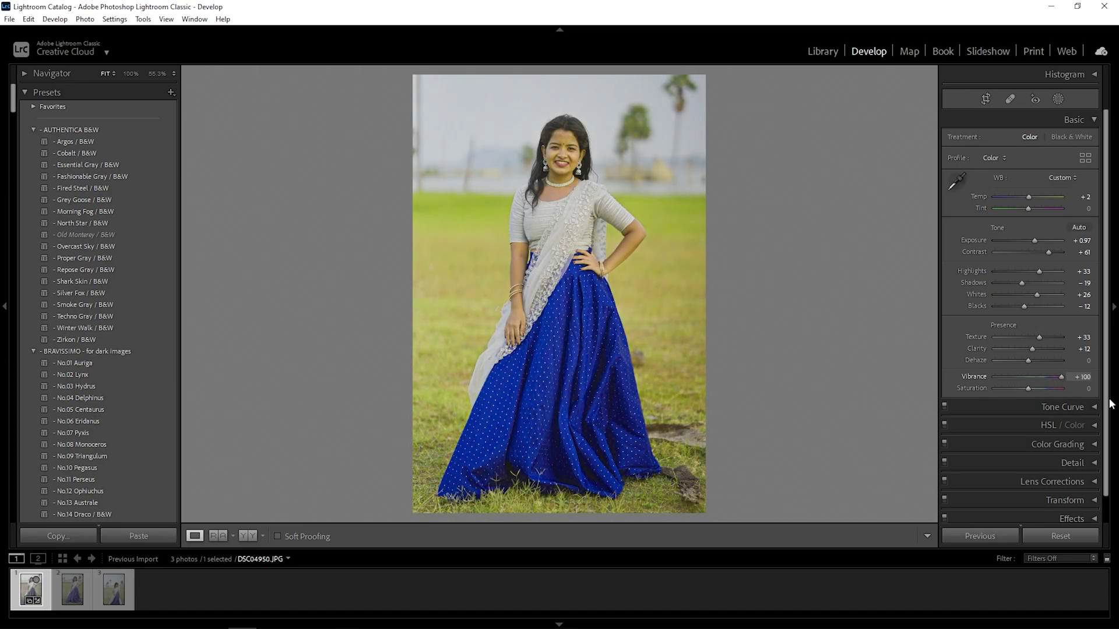
left_click(570, 145)
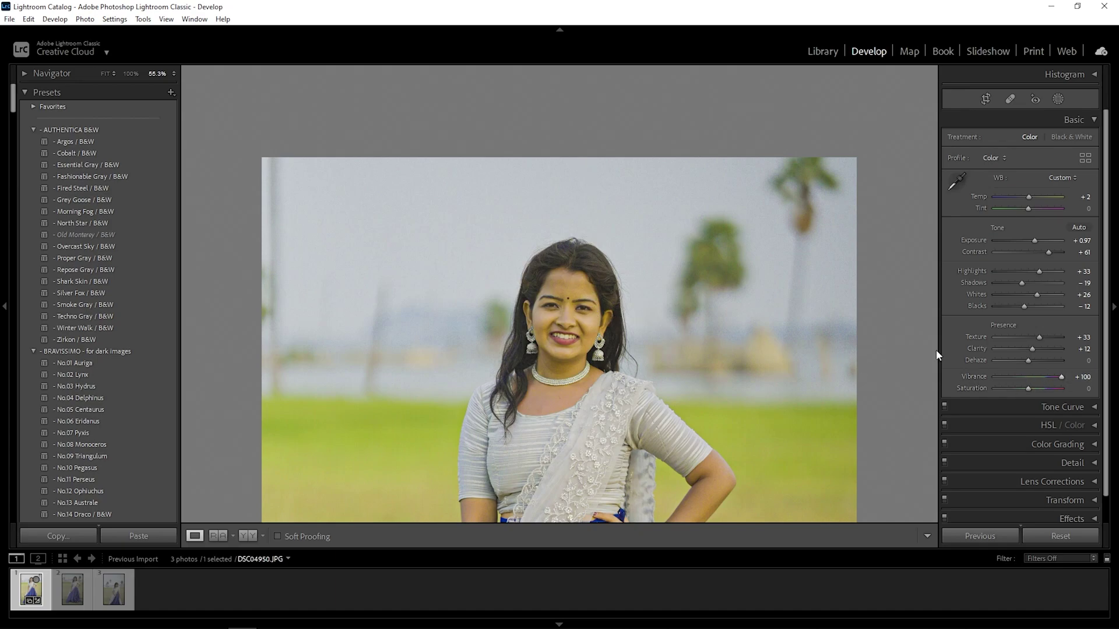
Step: Set the photo's Vibrance to +11 and Saturation to +9
left_click(792, 321)
left_click(1043, 377)
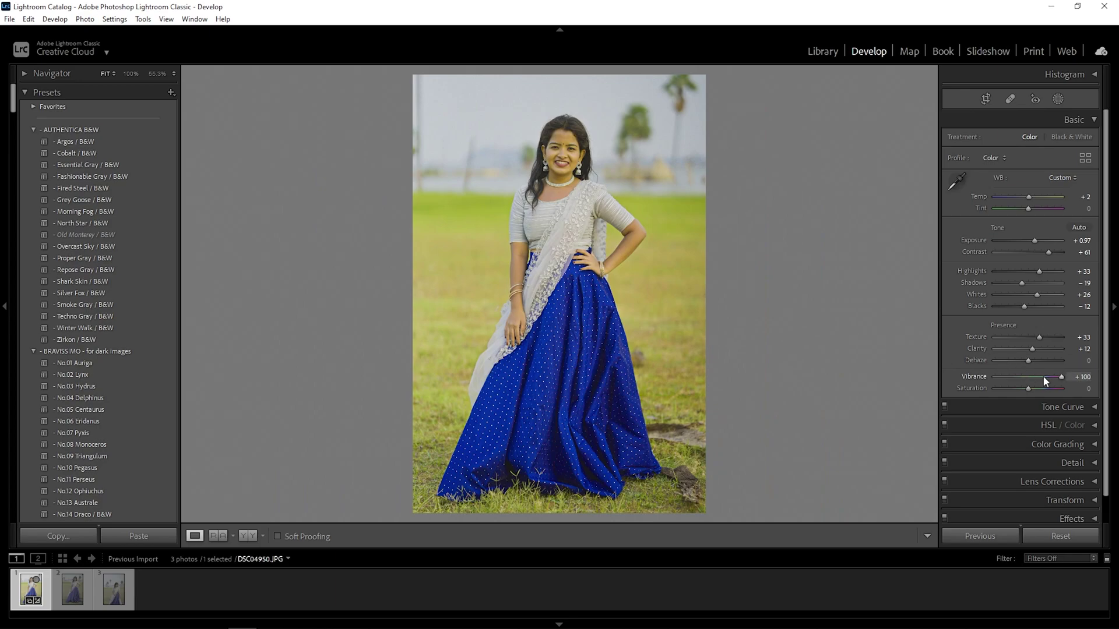
mouse_move(1043, 377)
left_mouse_down()
mouse_move(1035, 392)
mouse_move(1033, 378)
left_mouse_up()
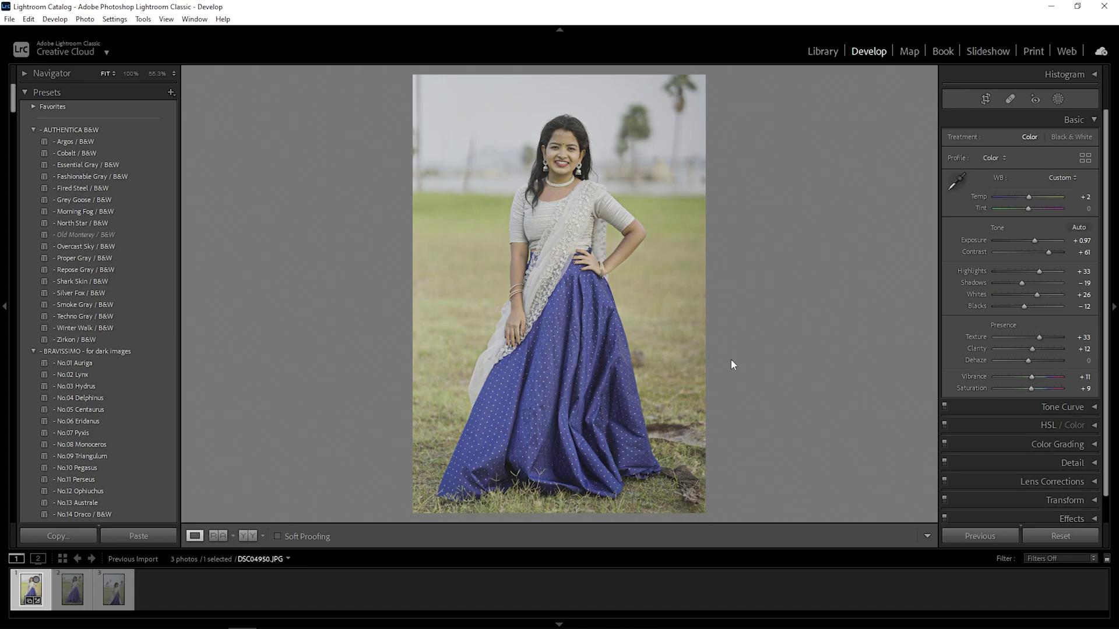
Step: Add a midtone point to the combined RGB tone curve, raising input 136 to output 140
left_click(1091, 120)
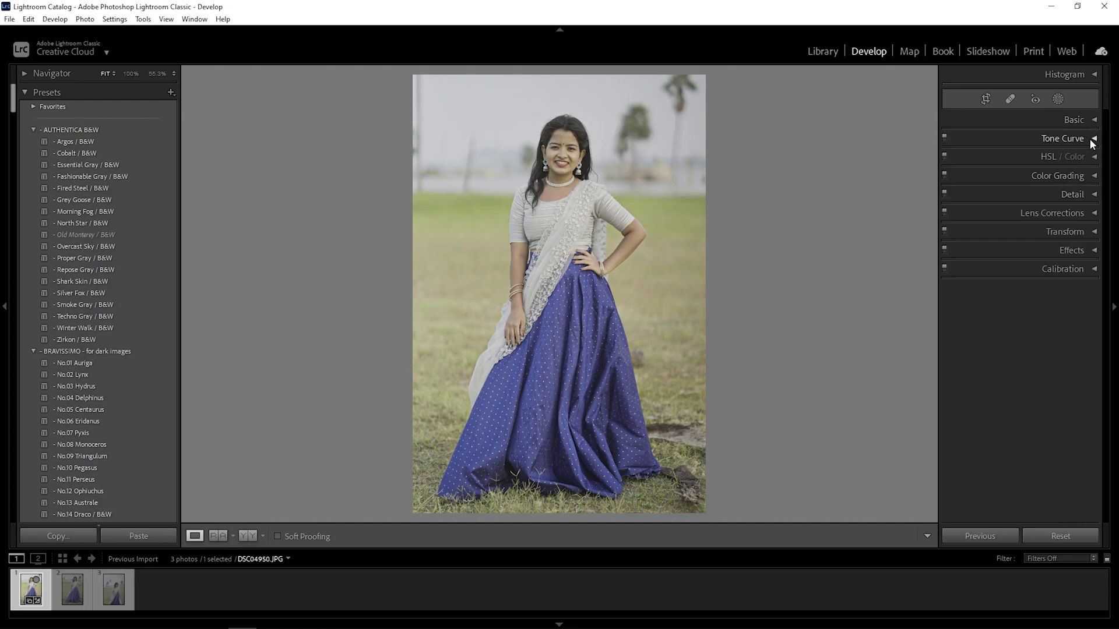
left_click(1090, 139)
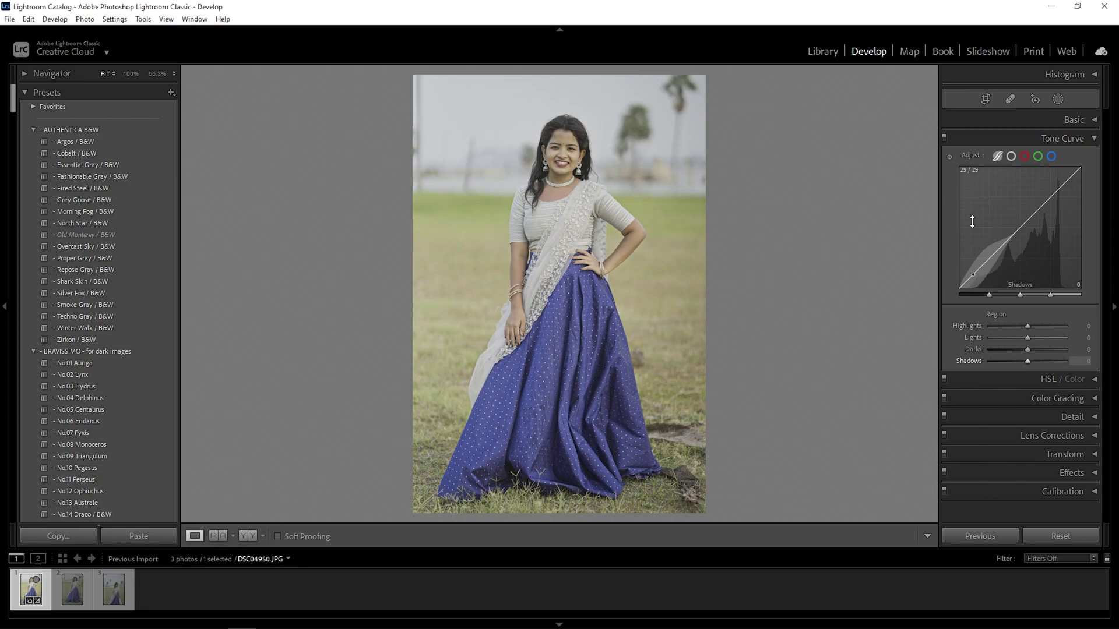
left_click(1011, 156)
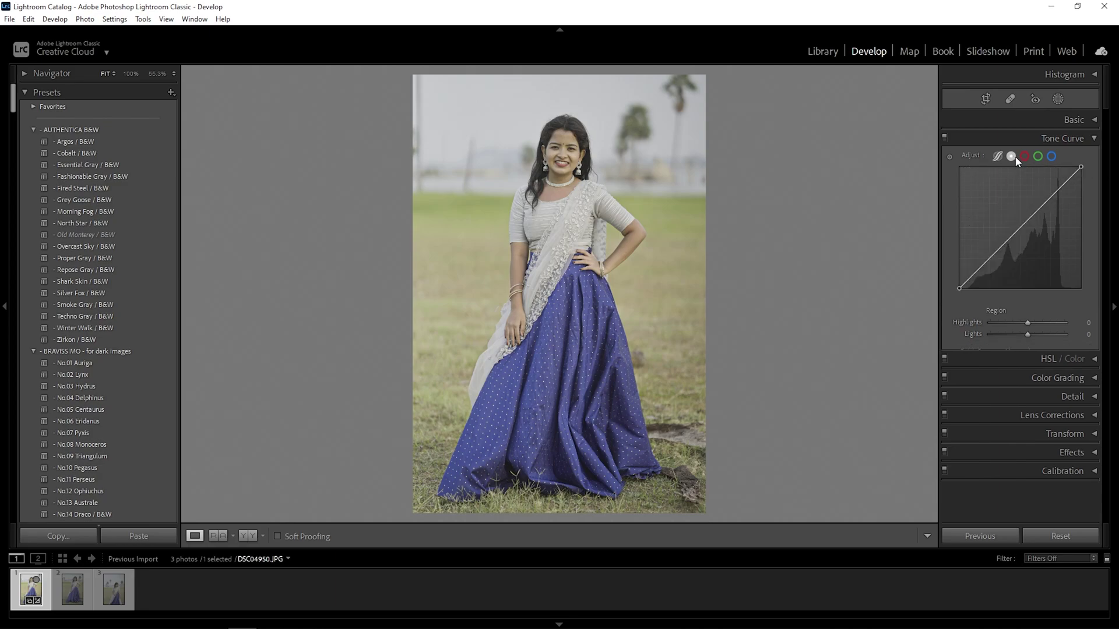
left_click(1024, 156)
left_click(1038, 156)
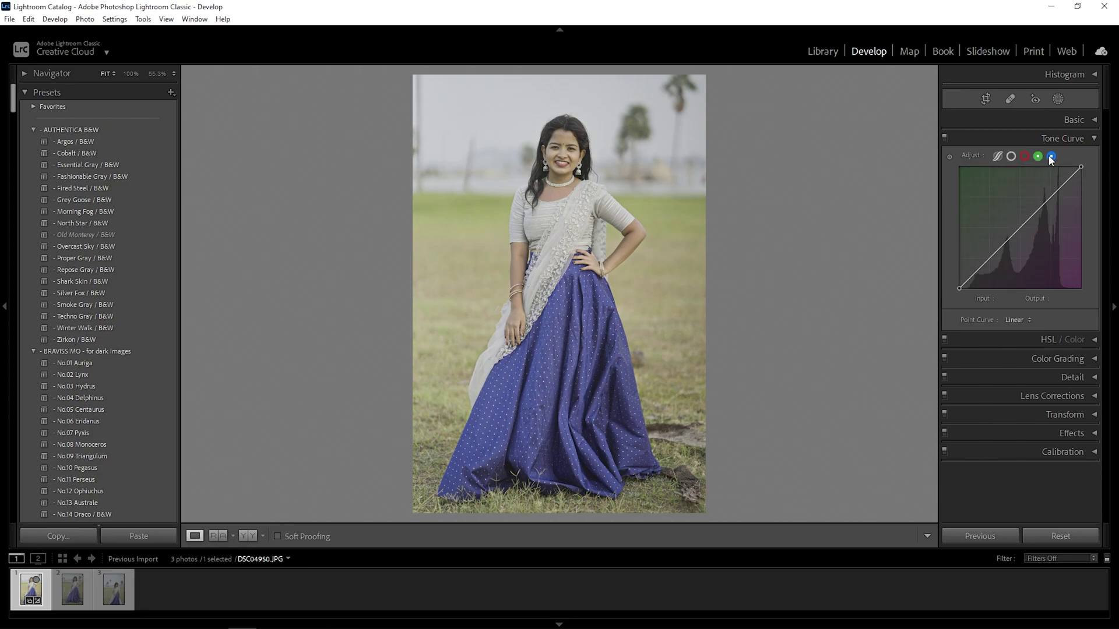
left_click(1011, 157)
left_click(1023, 222)
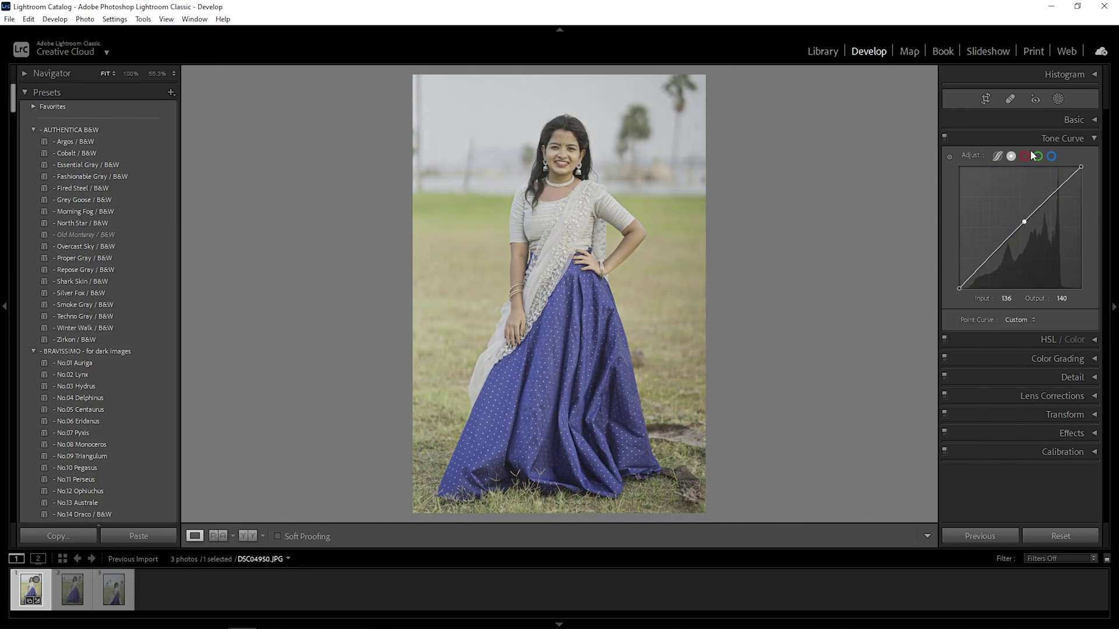
Step: Add a midtone point to the red channel's tone curve and fine-tune it close to the diagonal
left_click(1024, 157)
left_click(1033, 220)
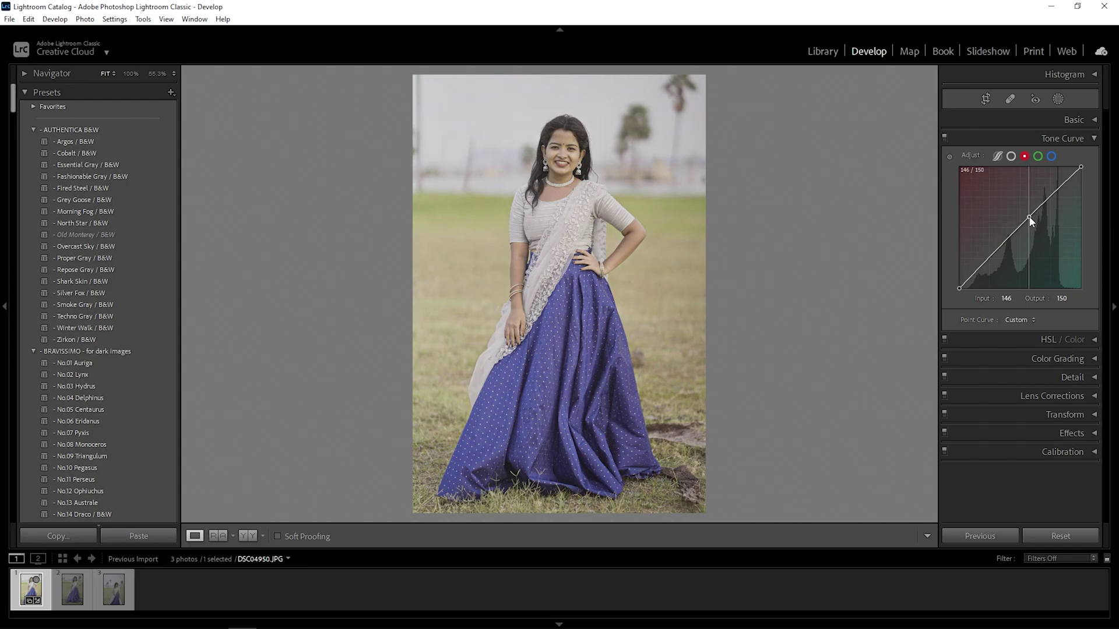
left_click_drag(1033, 220, 1027, 224)
left_click(1038, 157)
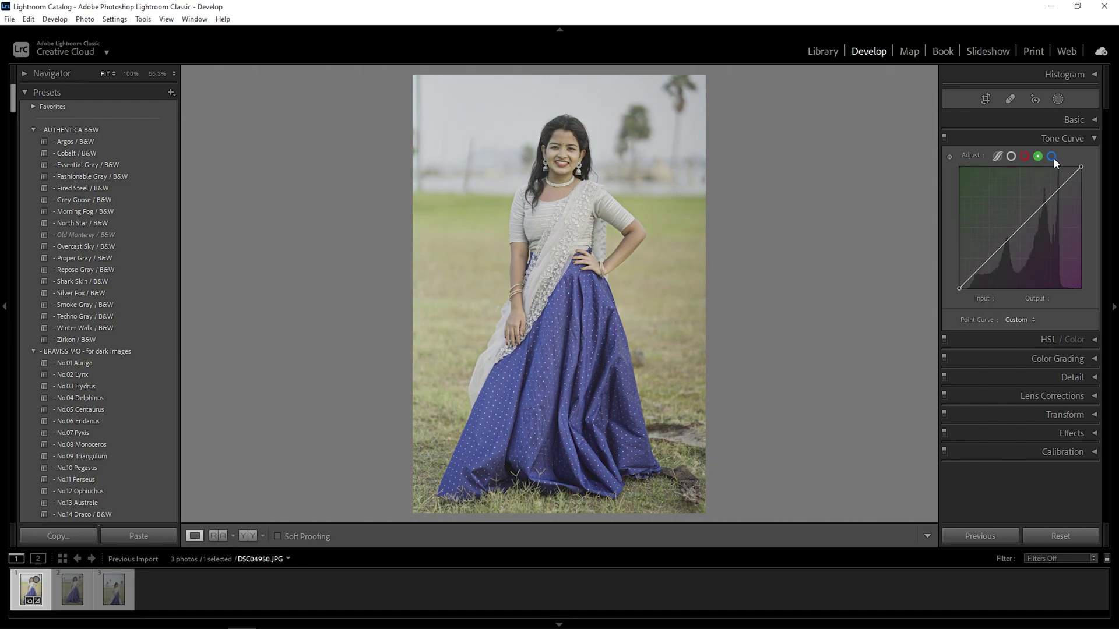
Step: Try shifting the Blue hue to +38, undo it, and set the Blue hue to +13
left_click(1094, 341)
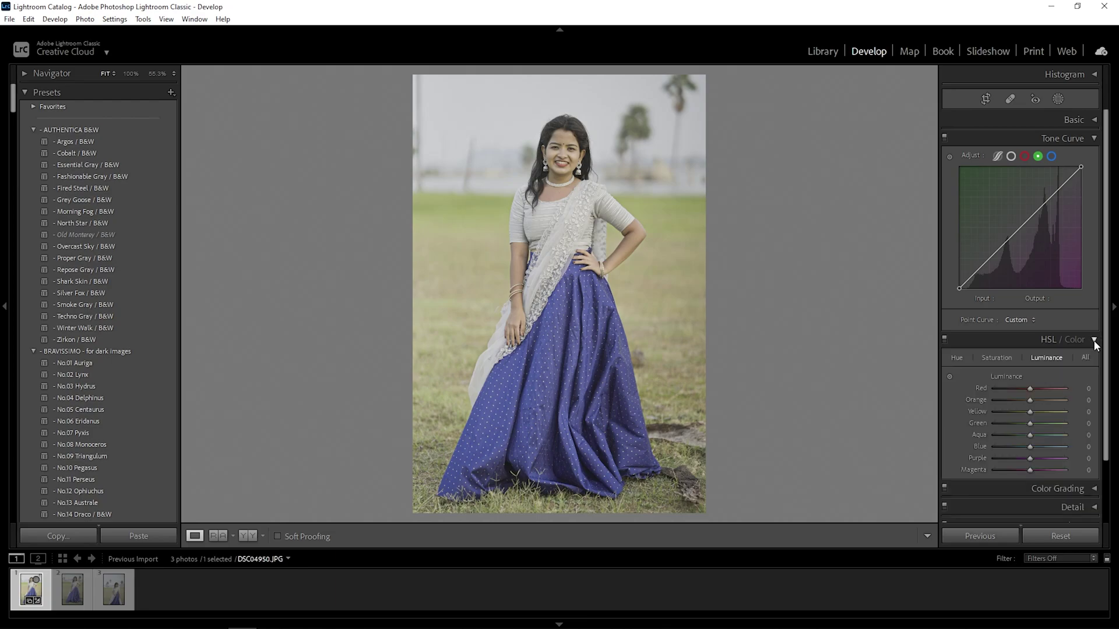
left_click(959, 360)
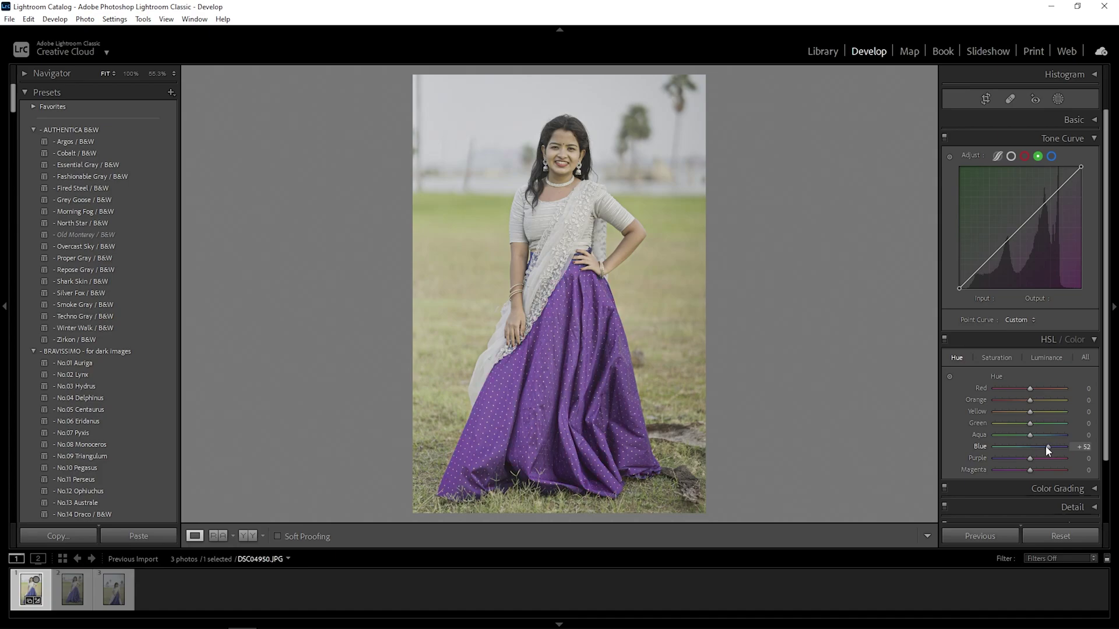
mouse_move(1060, 449)
left_mouse_down()
mouse_move(990, 453)
mouse_move(1043, 451)
left_mouse_up()
key("ctrl+z")
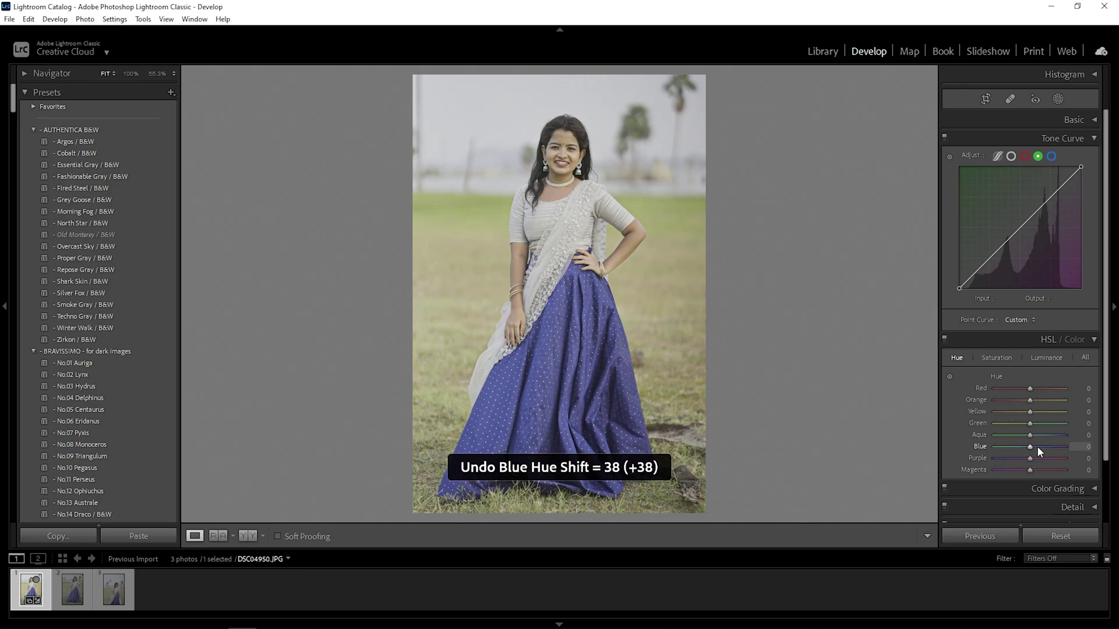
left_click_drag(1037, 447, 1036, 447)
Step: Set the HSL saturation to +85 for Blue, +78 for Green and +18 for Magenta
left_click(1011, 359)
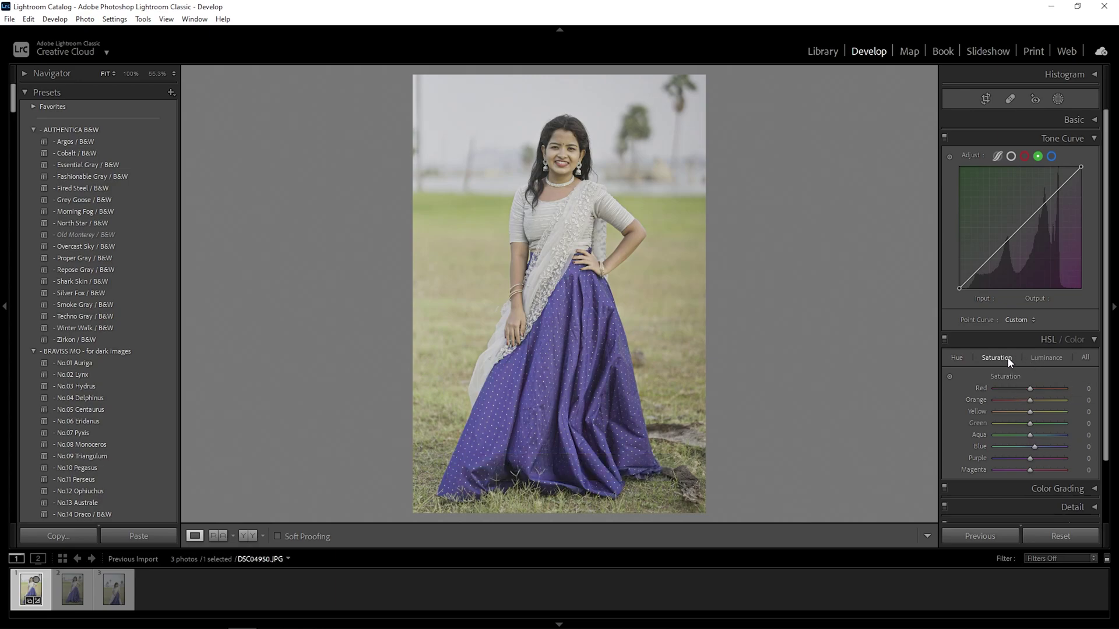
left_click_drag(1030, 447, 1054, 447)
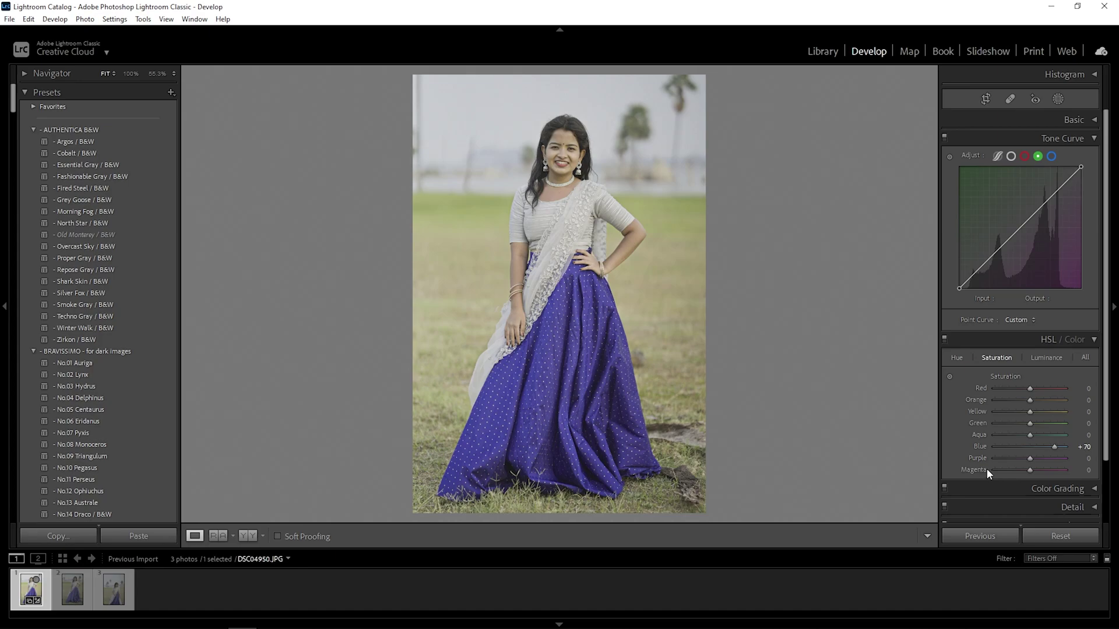
left_click_drag(1054, 447, 1065, 449)
left_click_drag(1056, 423, 1059, 426)
left_click_drag(1032, 469, 1037, 469)
Step: Set the Red saturation to +52, judging the effect on the woman's face and the whole photo
left_click(1041, 359)
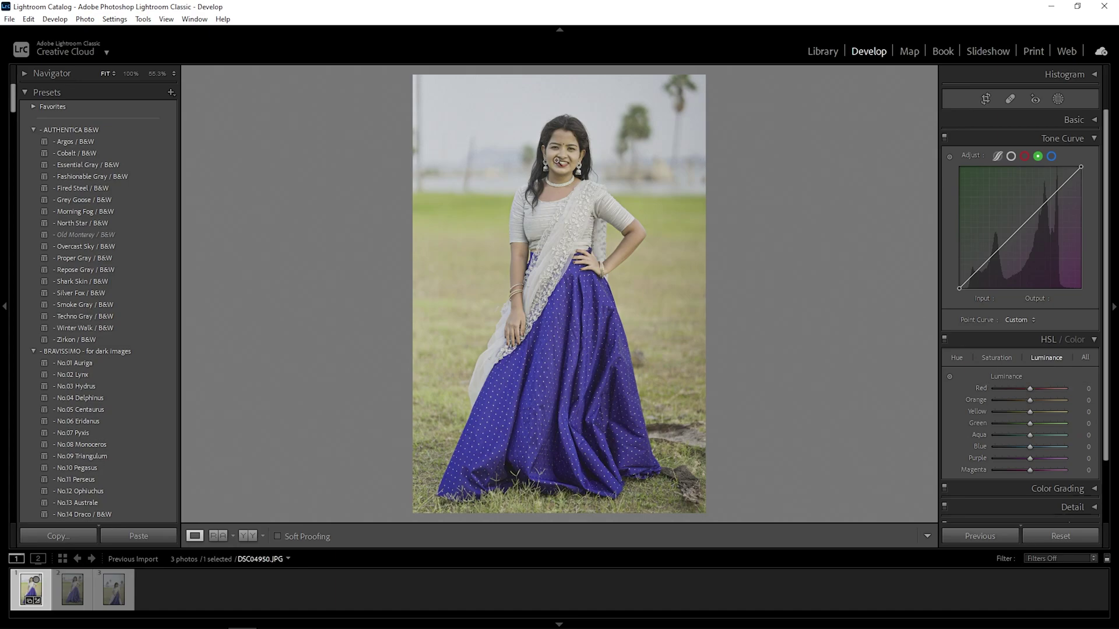
left_click(554, 160)
mouse_move(1030, 389)
left_mouse_down()
mouse_move(1041, 386)
mouse_move(1013, 386)
mouse_move(1049, 389)
left_mouse_up()
left_click(987, 358)
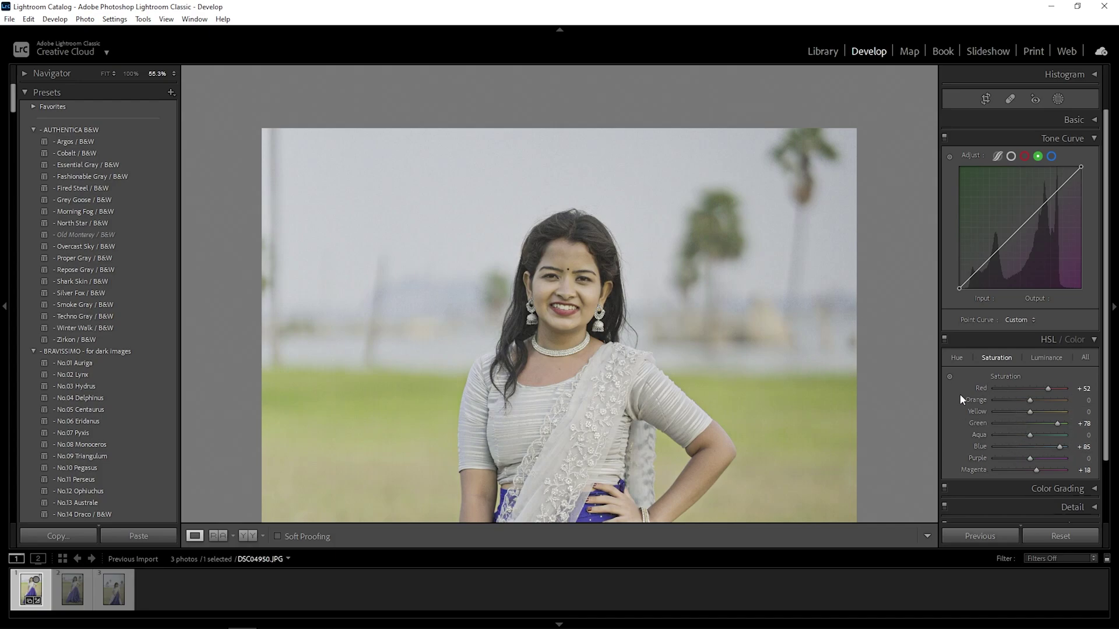
left_click(958, 357)
left_click(715, 370)
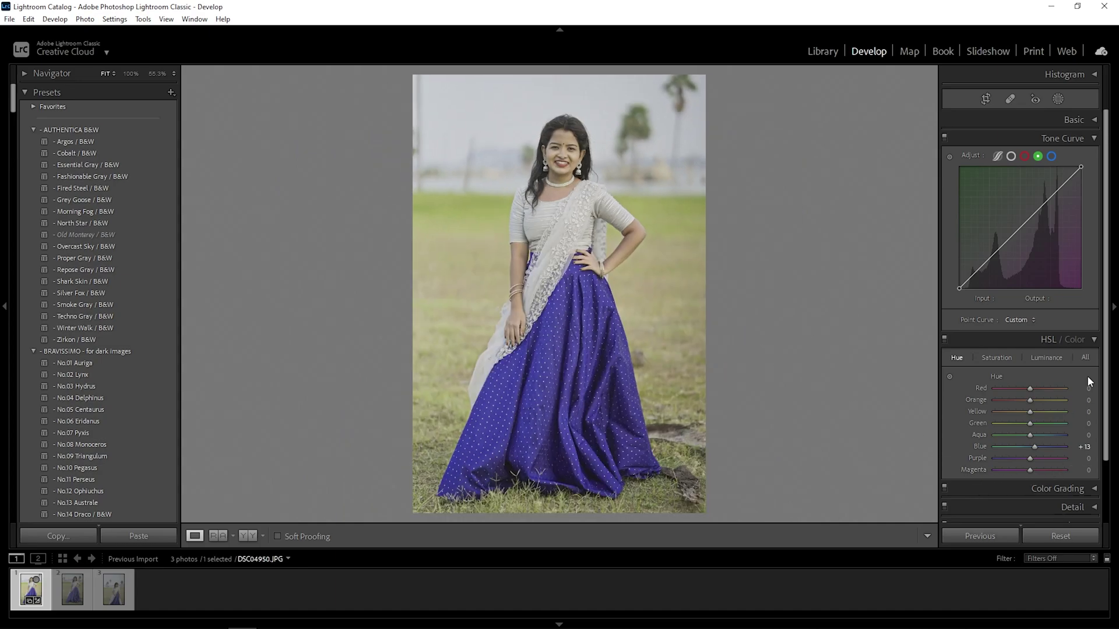
left_click(1009, 358)
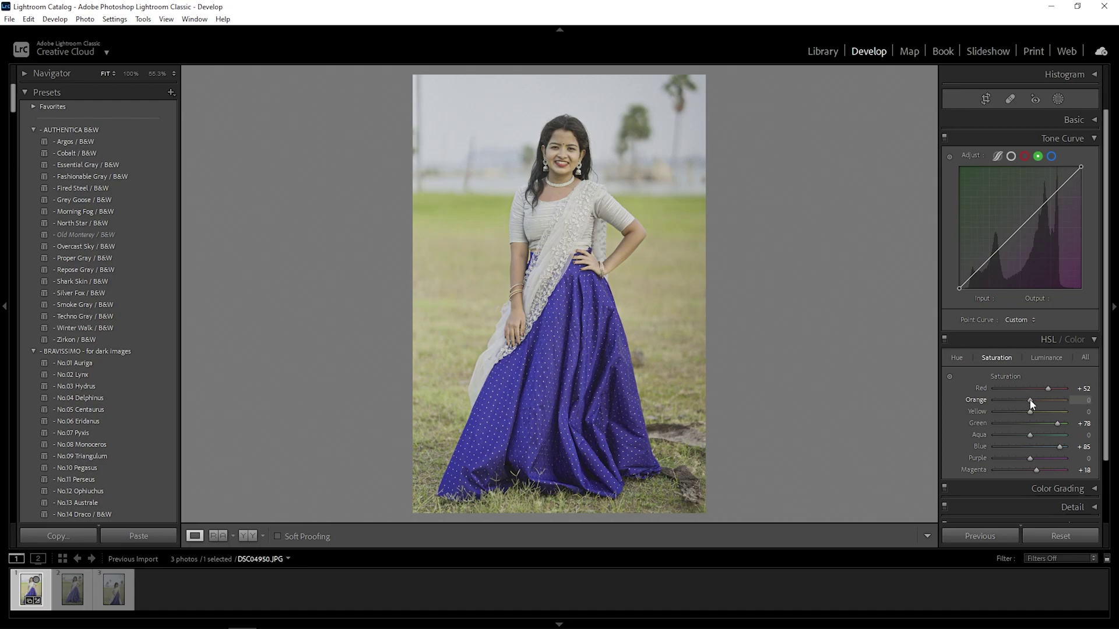
Step: Compare the edited photo with the original side by side and return to the single-photo view
left_click_drag(1107, 442, 1109, 505)
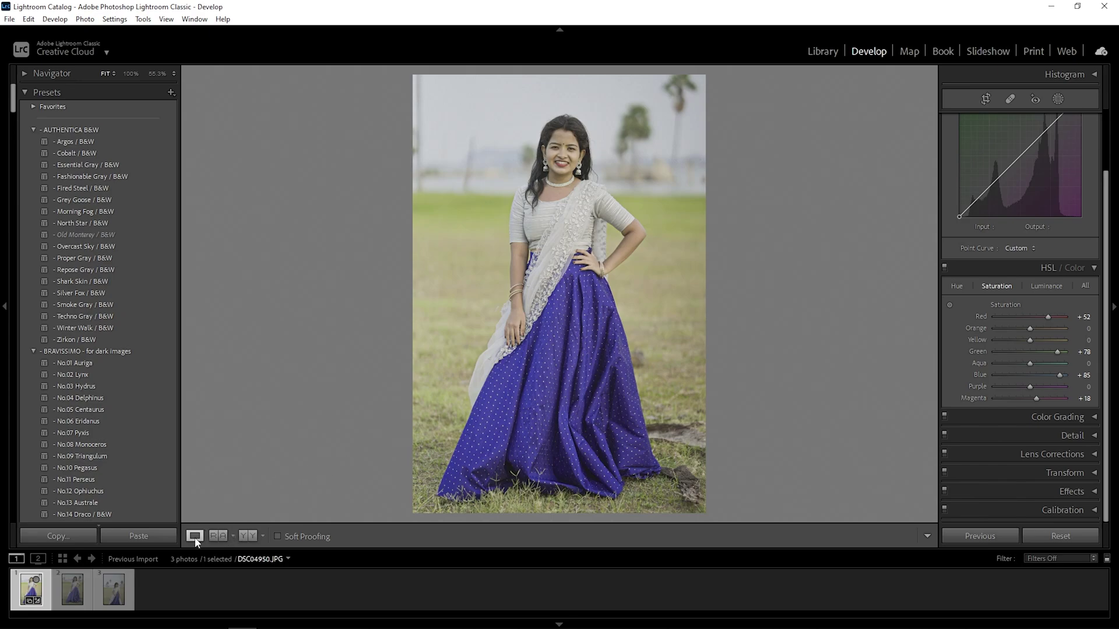
left_click(248, 537)
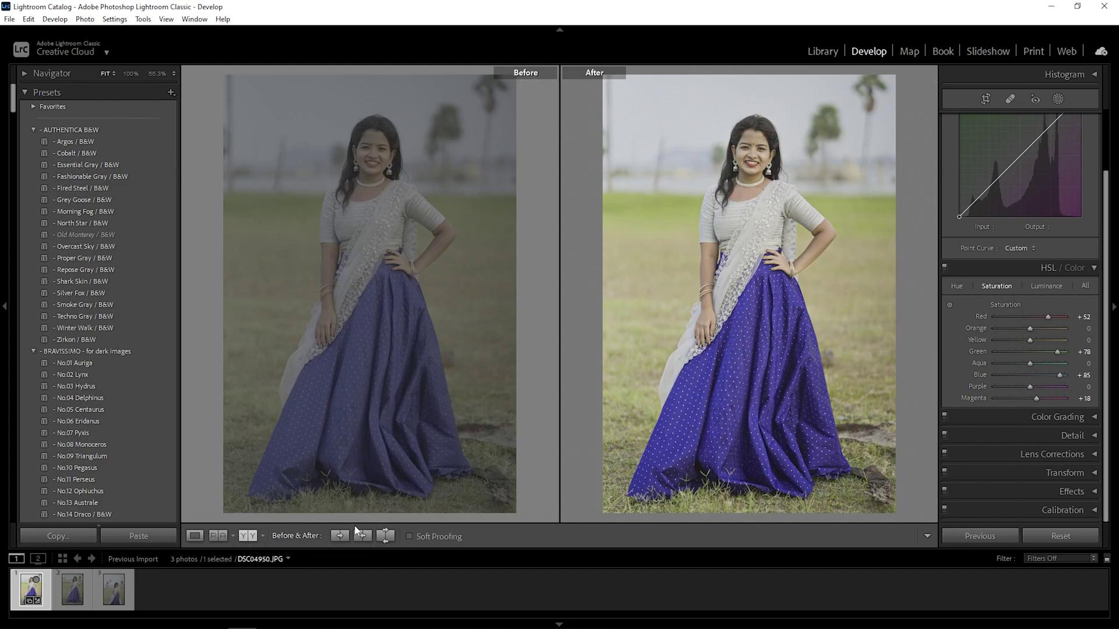
left_click(195, 536)
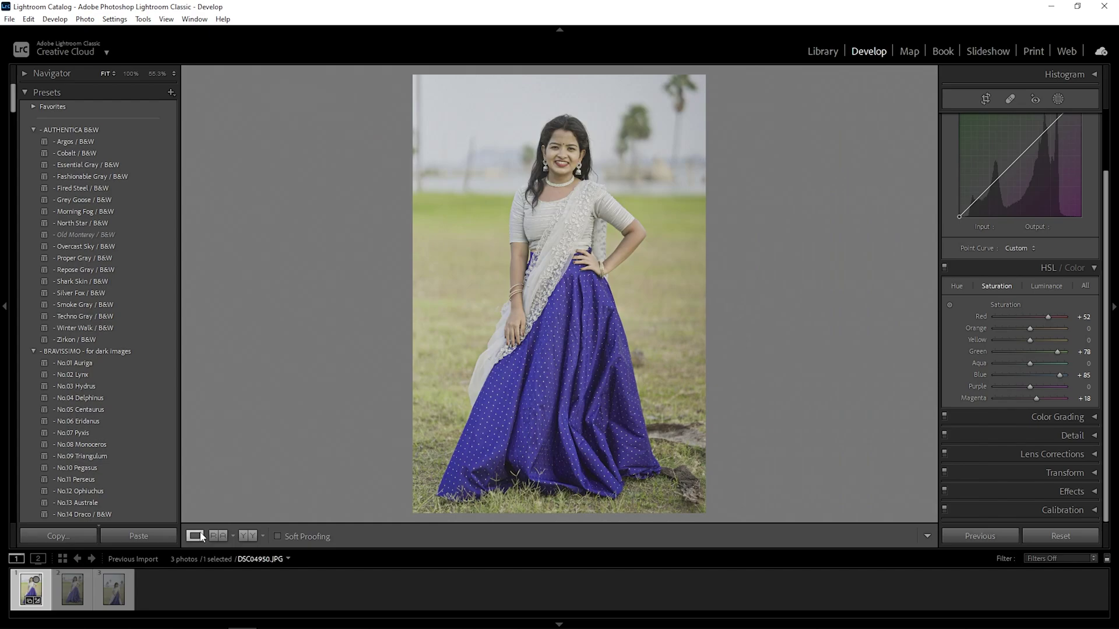
Step: Bring the woman's face into the Detail preview for judging sharpness and noise
left_click(1090, 435)
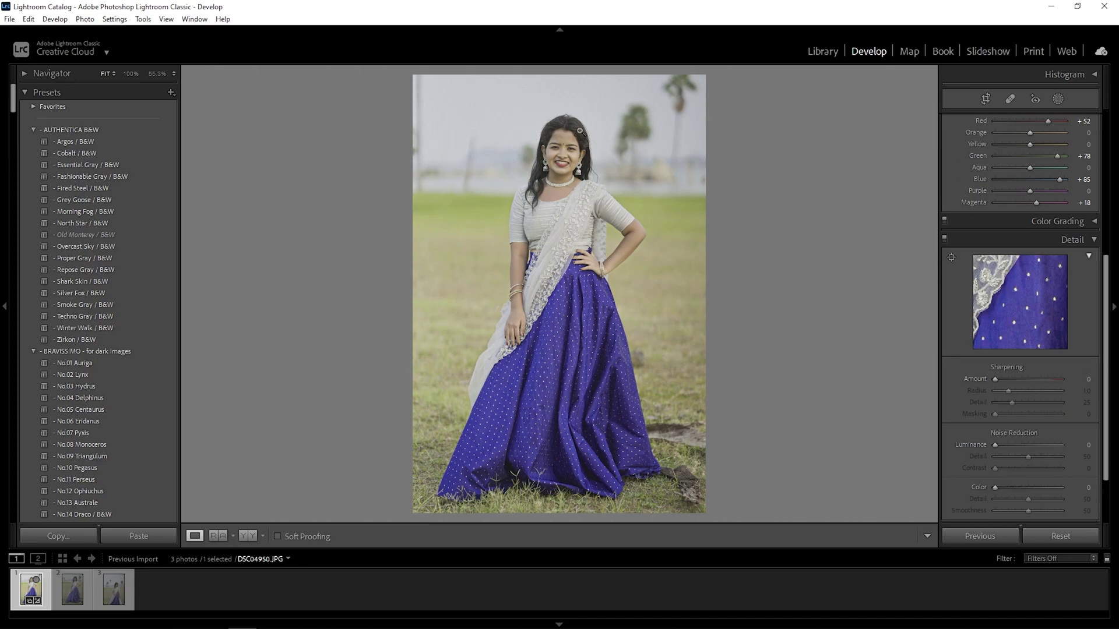
left_click(576, 129)
left_click_drag(1012, 276, 1042, 353)
left_click_drag(1031, 286, 1052, 331)
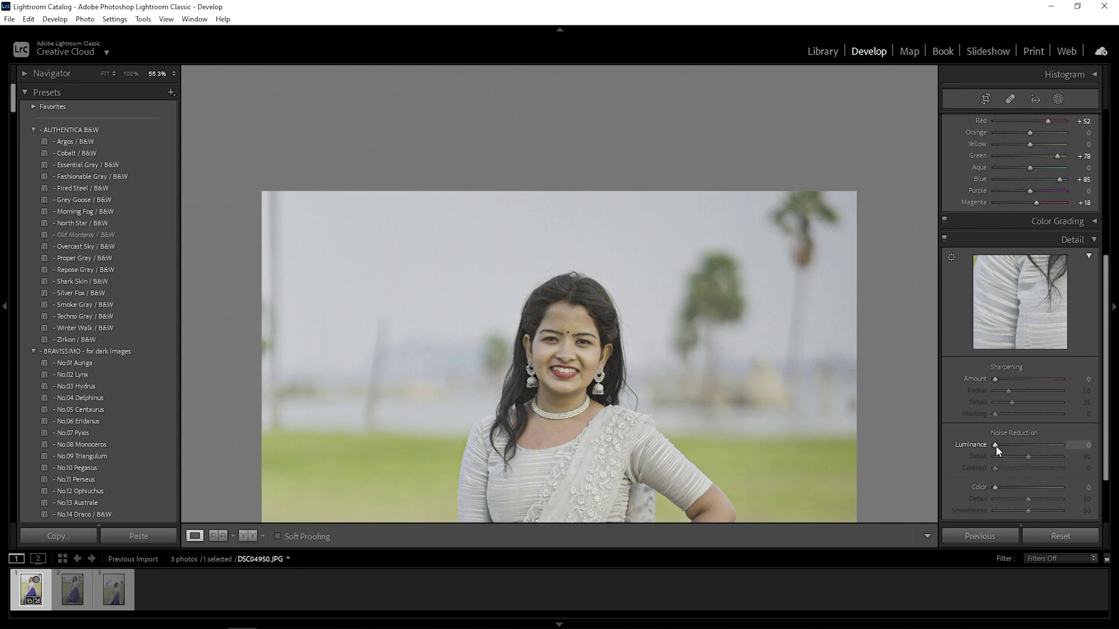
mouse_move(996, 446)
left_mouse_down()
mouse_move(1004, 448)
mouse_move(980, 445)
left_mouse_up()
left_click_drag(1009, 281, 1017, 349)
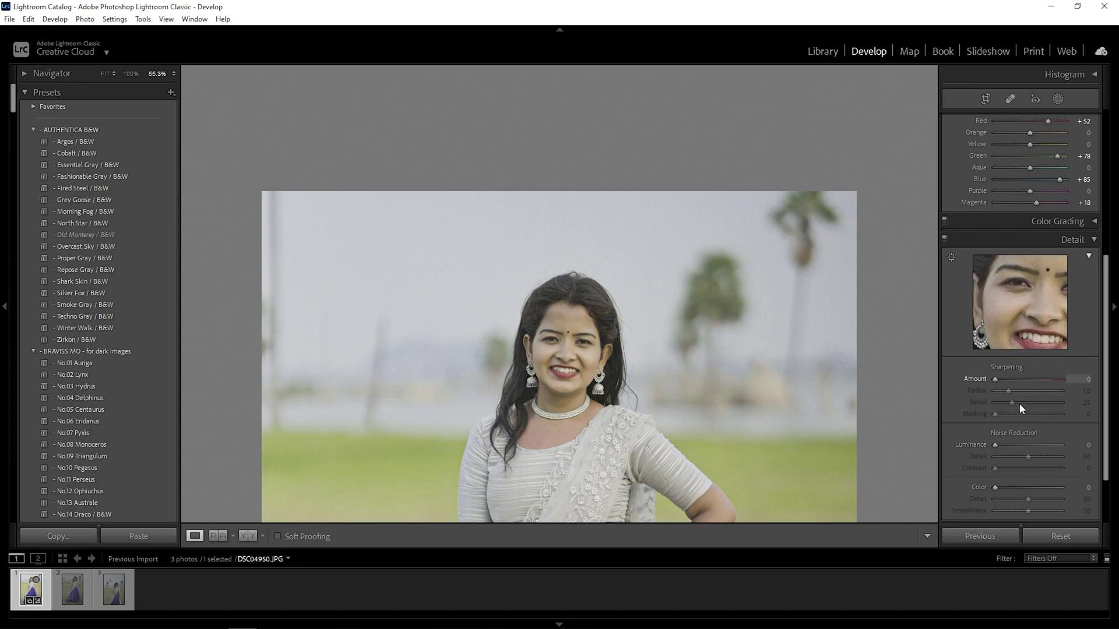
Step: Set sharpening Amount to 34 and Radius to 1.6, with noise reduction at Luminance 36 and Color 24
left_click_drag(996, 445, 1036, 445)
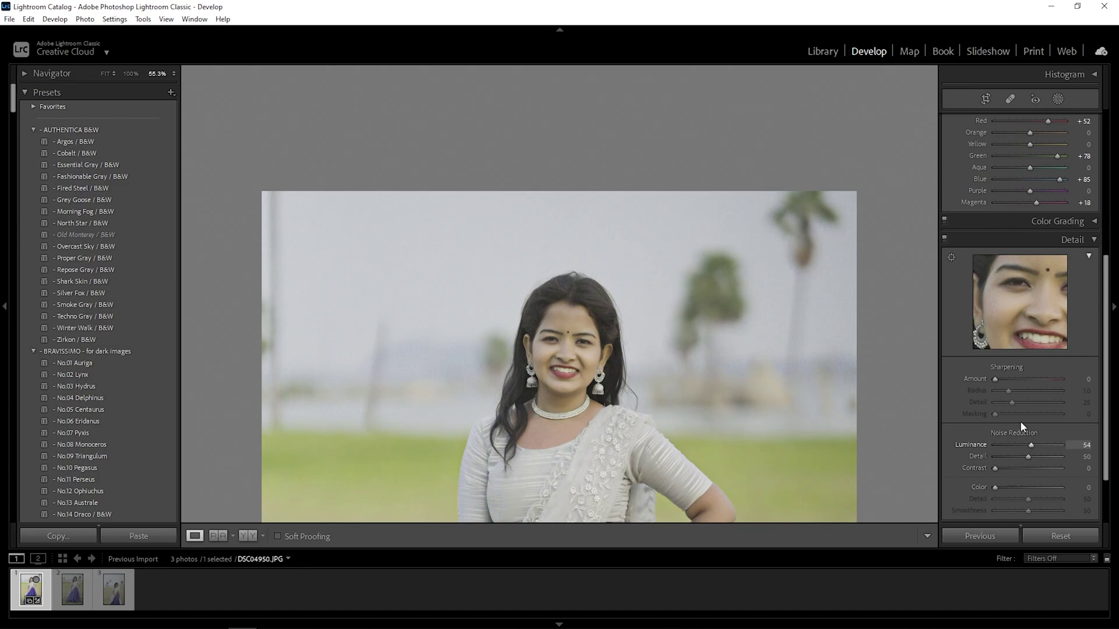
mouse_move(996, 379)
left_mouse_down()
mouse_move(1028, 381)
mouse_move(1012, 380)
left_mouse_up()
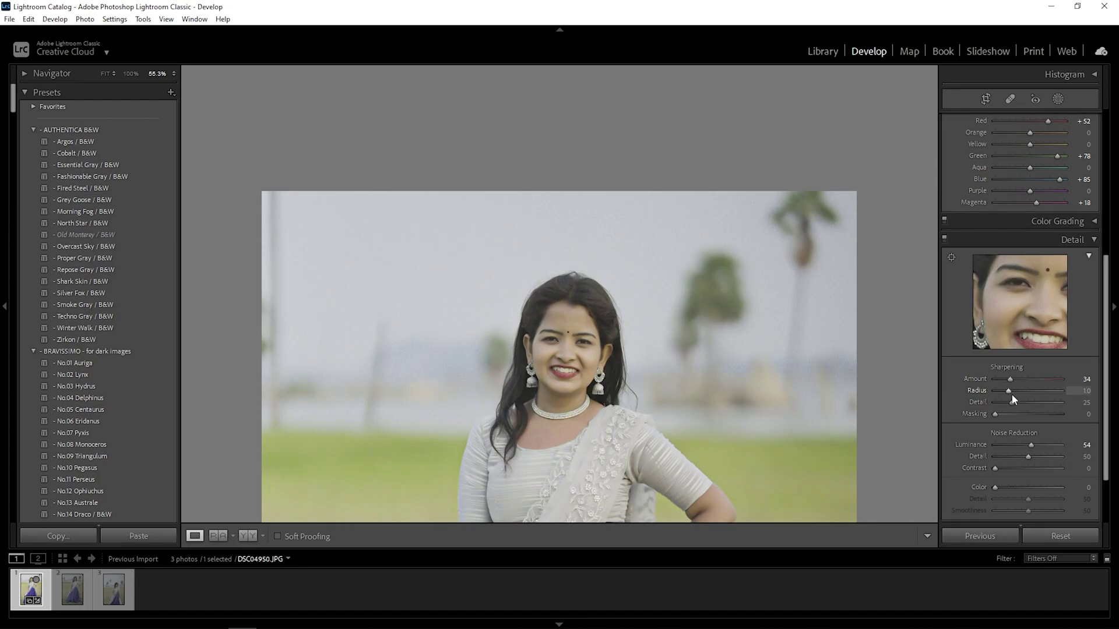
left_click_drag(1018, 446, 1092, 448)
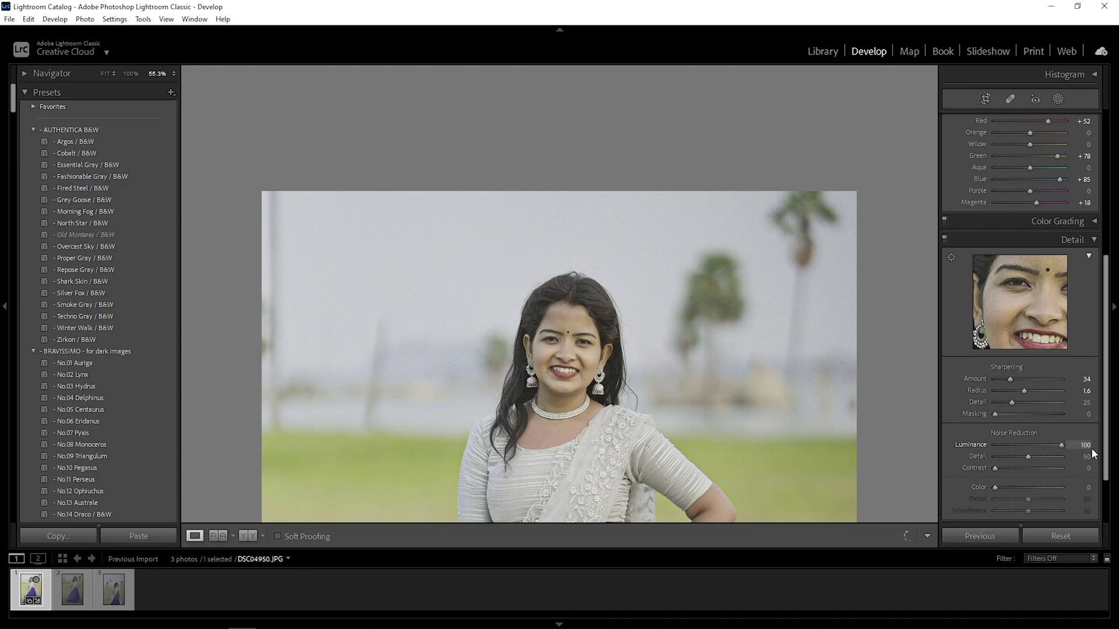
left_click_drag(1019, 449, 1022, 450)
scroll(1112, 474, "down", 2)
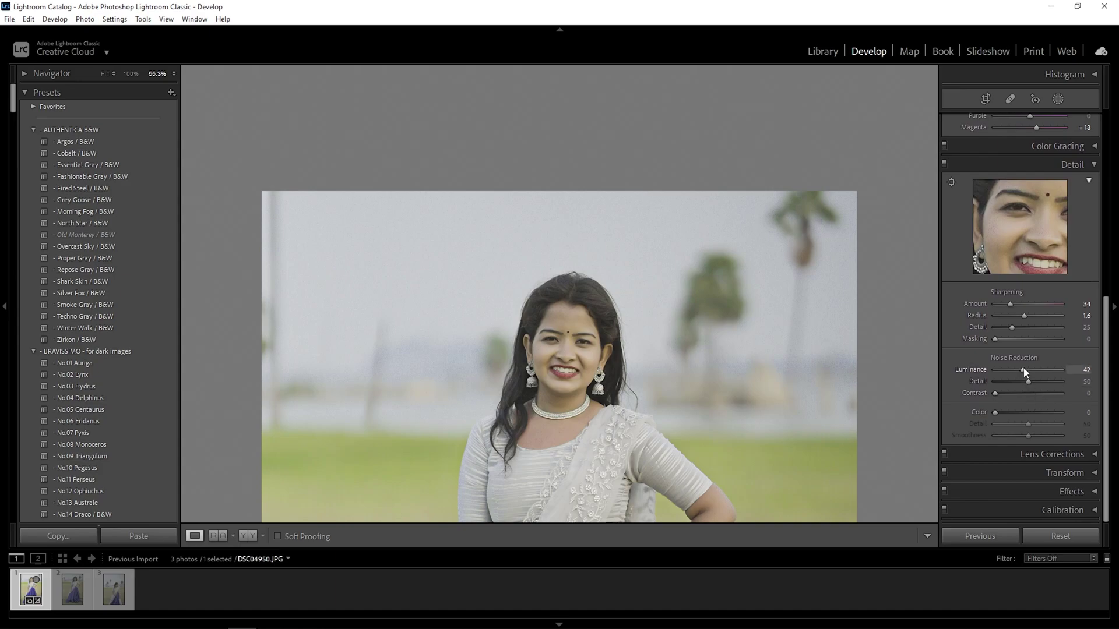
mouse_move(996, 412)
left_mouse_down()
mouse_move(1034, 414)
mouse_move(988, 414)
mouse_move(1010, 414)
left_mouse_up()
scroll(827, 387, "down", 5)
scroll(827, 387, "up", 6)
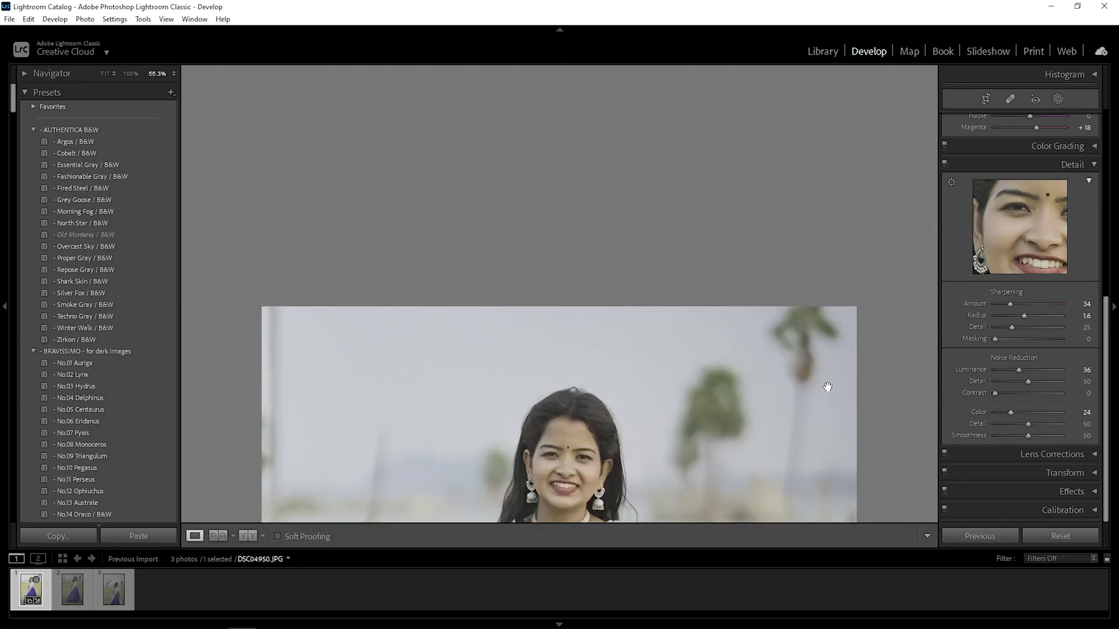
left_click_drag(744, 387, 769, 142)
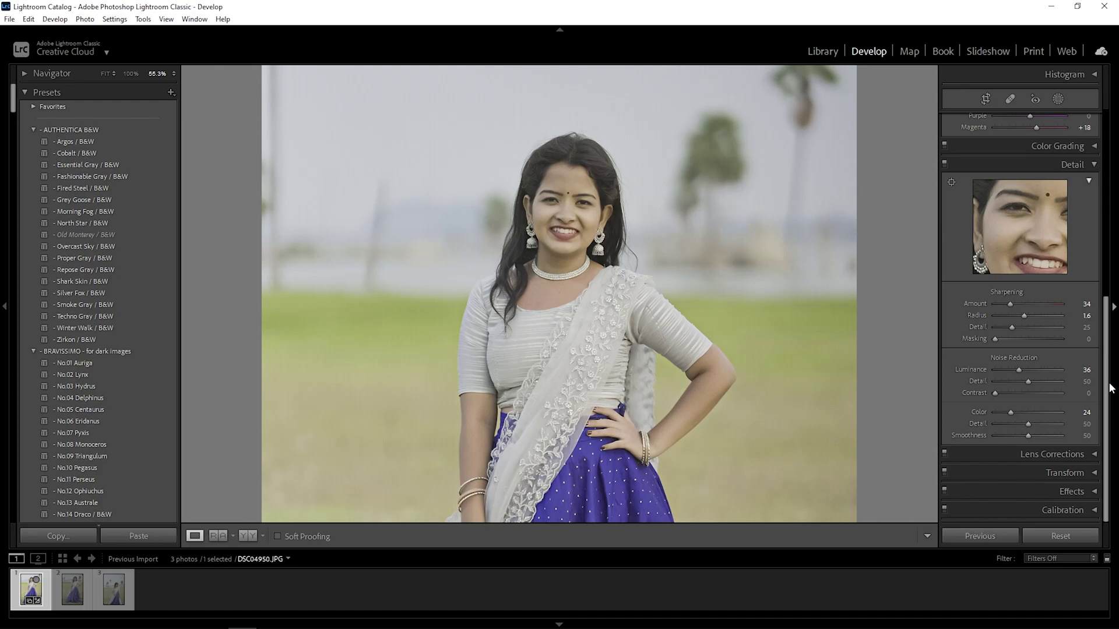
Step: Colour-grade the midtones slightly towards red and the highlights slightly towards yellow-green
left_click_drag(1109, 385, 1107, 309)
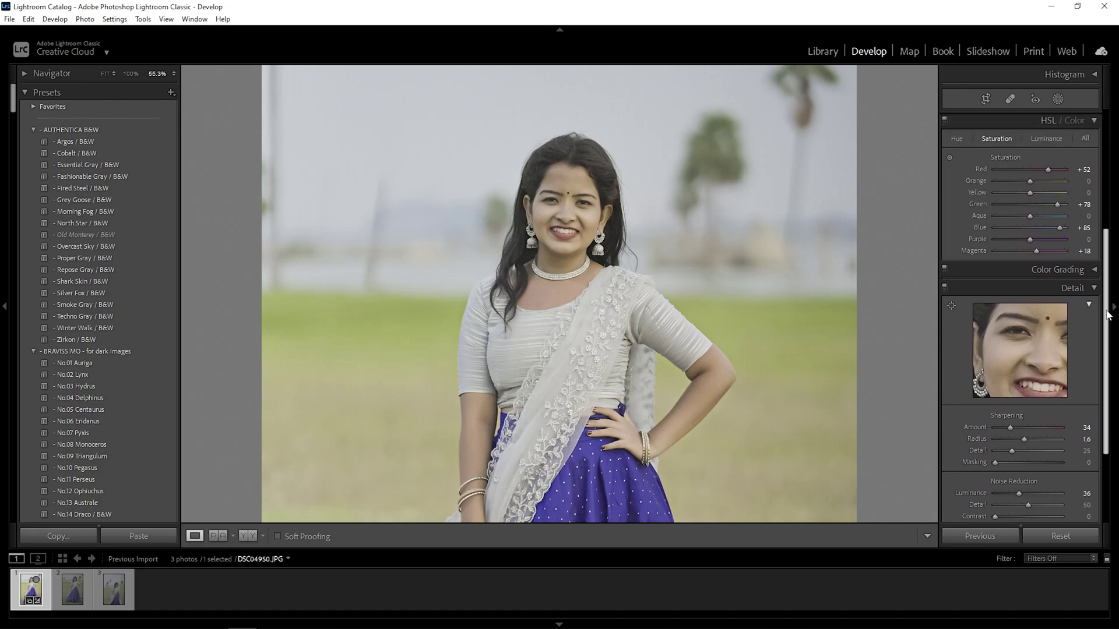
left_click(1092, 271)
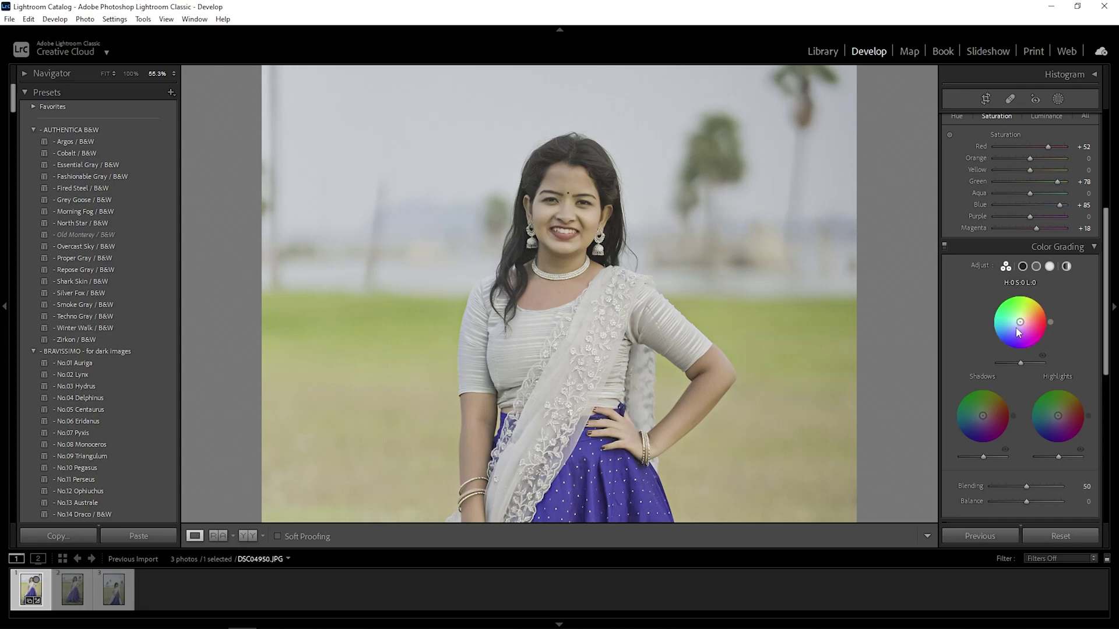
left_click_drag(1020, 322, 1022, 322)
left_click_drag(1058, 415, 1059, 413)
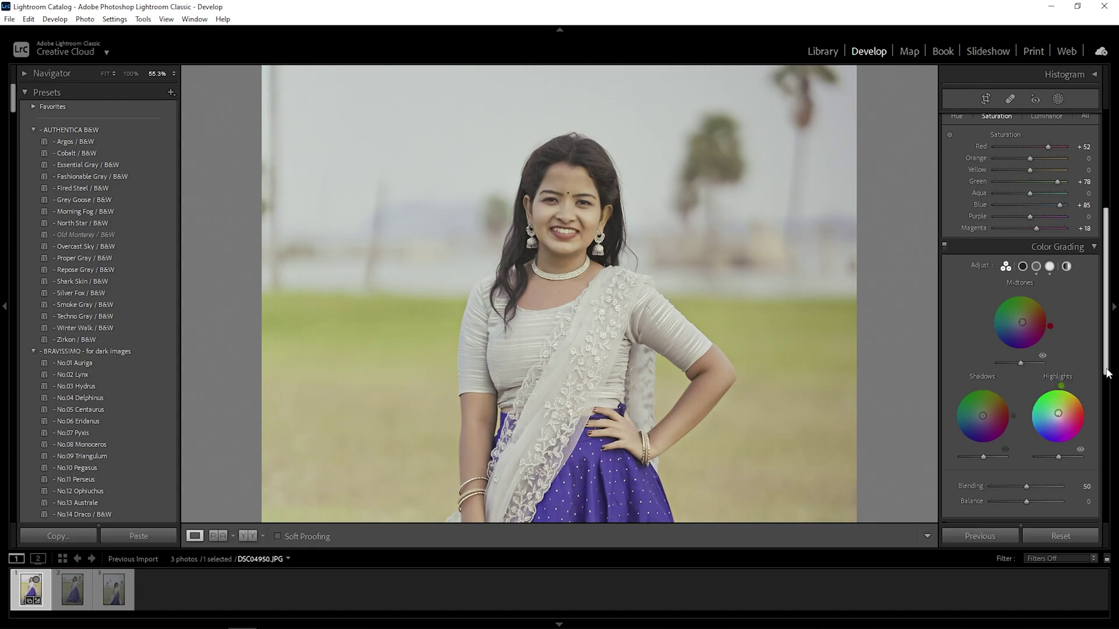
Step: Set the colour grading Blending to 46 and Balance to -17
scroll(1027, 350, "down", 5)
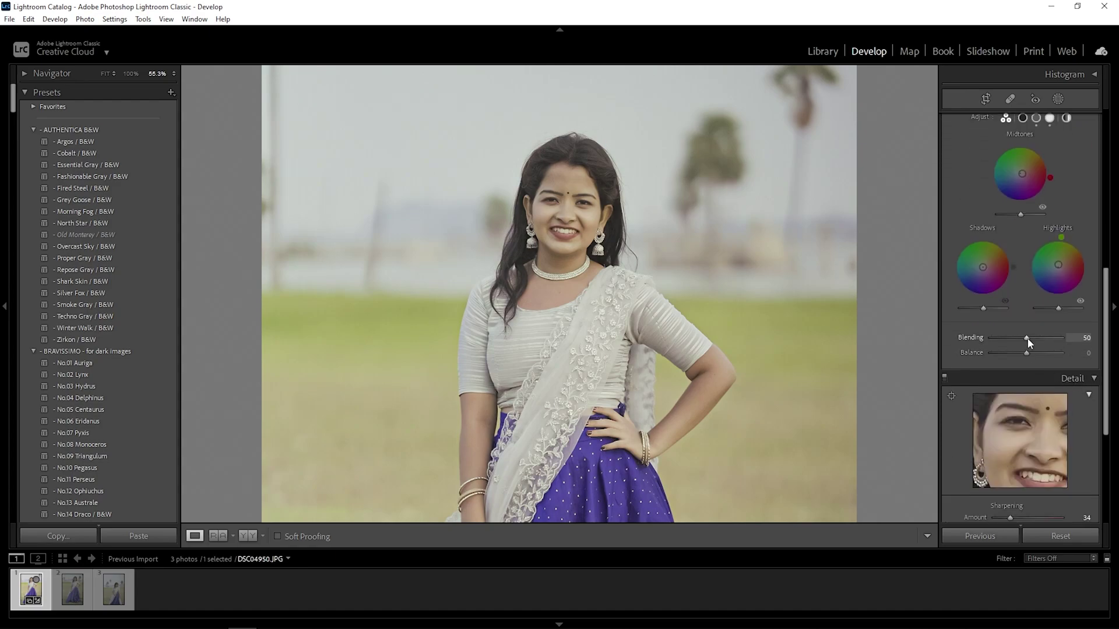
left_click_drag(1056, 342, 1011, 345)
left_click_drag(1093, 361, 1016, 362)
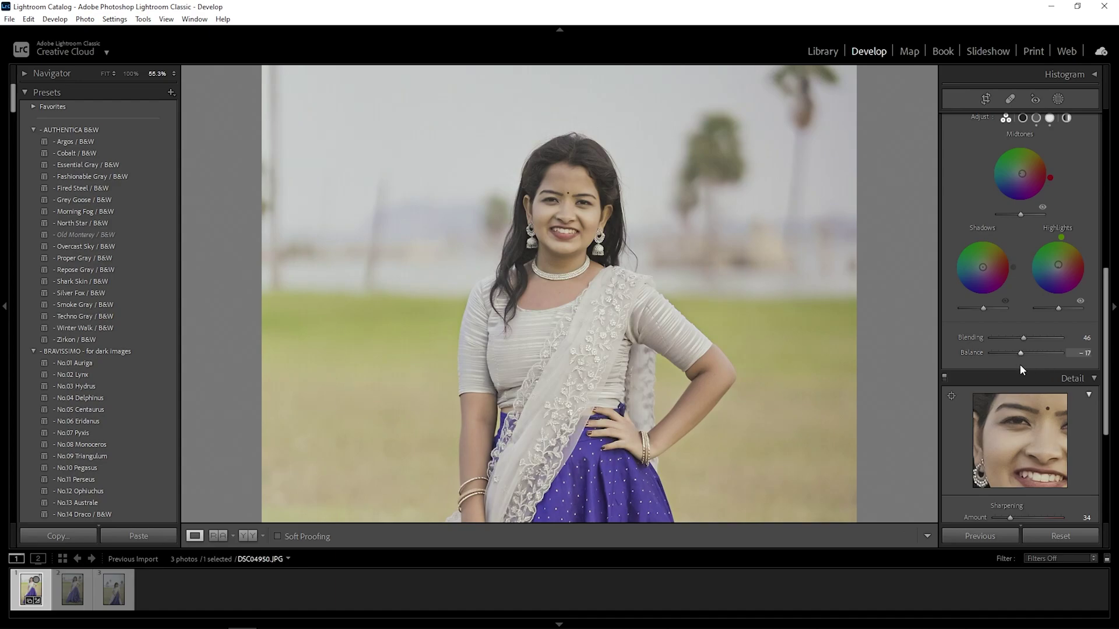
Step: Try a Post-Crop Vignetting Amount of +18 on the photo and undo it
left_click_drag(1107, 385, 1107, 472)
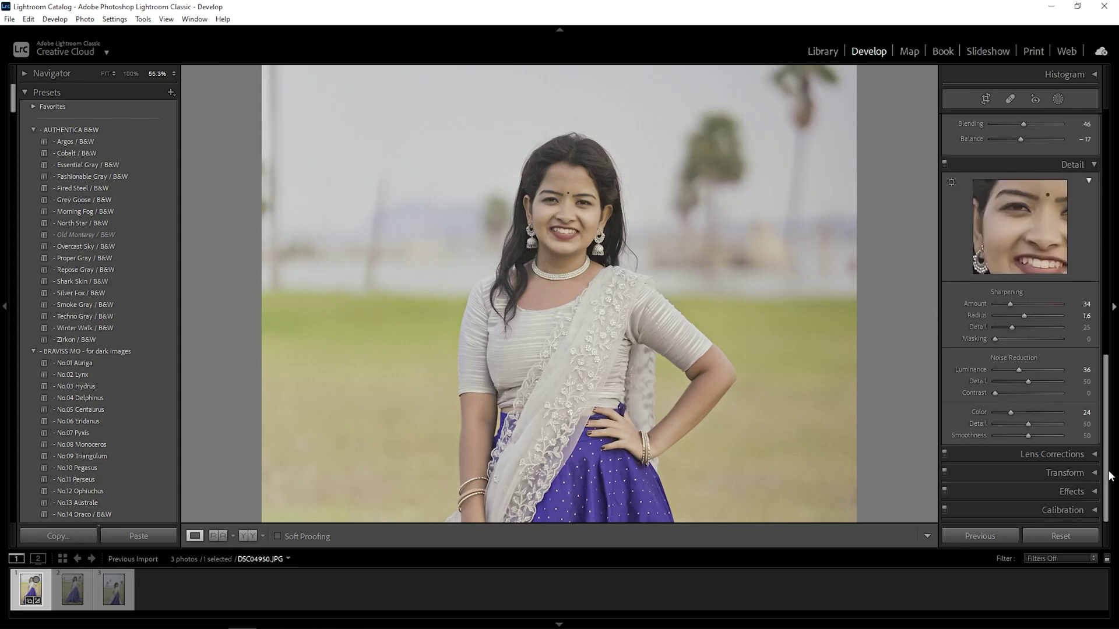
left_click(1094, 492)
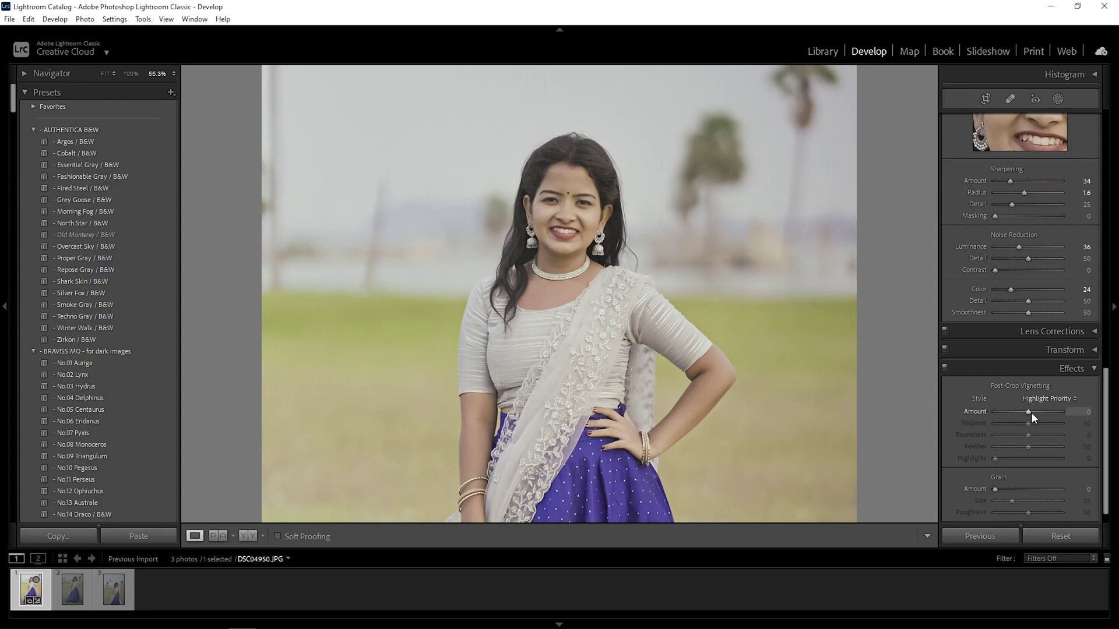
left_click_drag(1031, 412, 1036, 412)
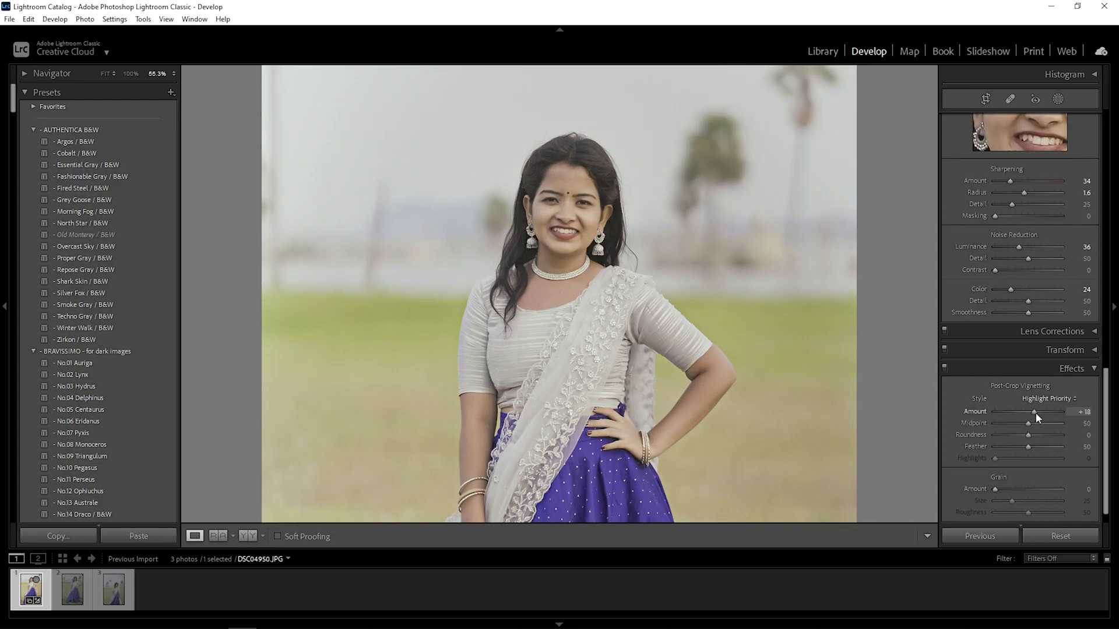
key("ctrl+z")
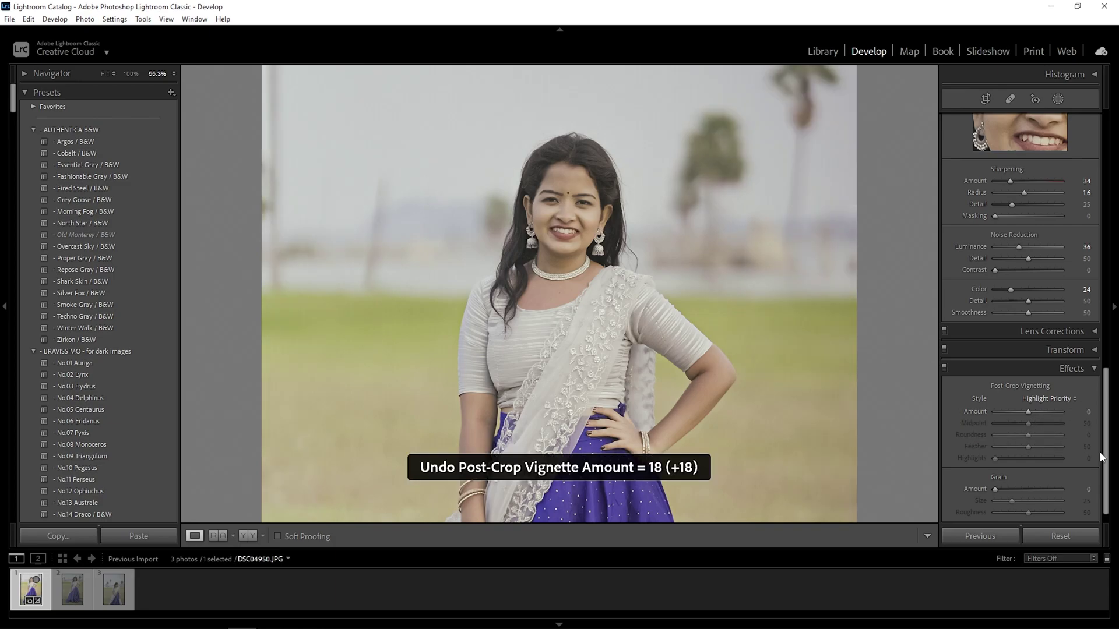
Step: Fit the whole photo in view, compare it with the original side by side, and return to the single view
scroll(1103, 460, "down", 2)
left_click_drag(1110, 483, 1110, 218)
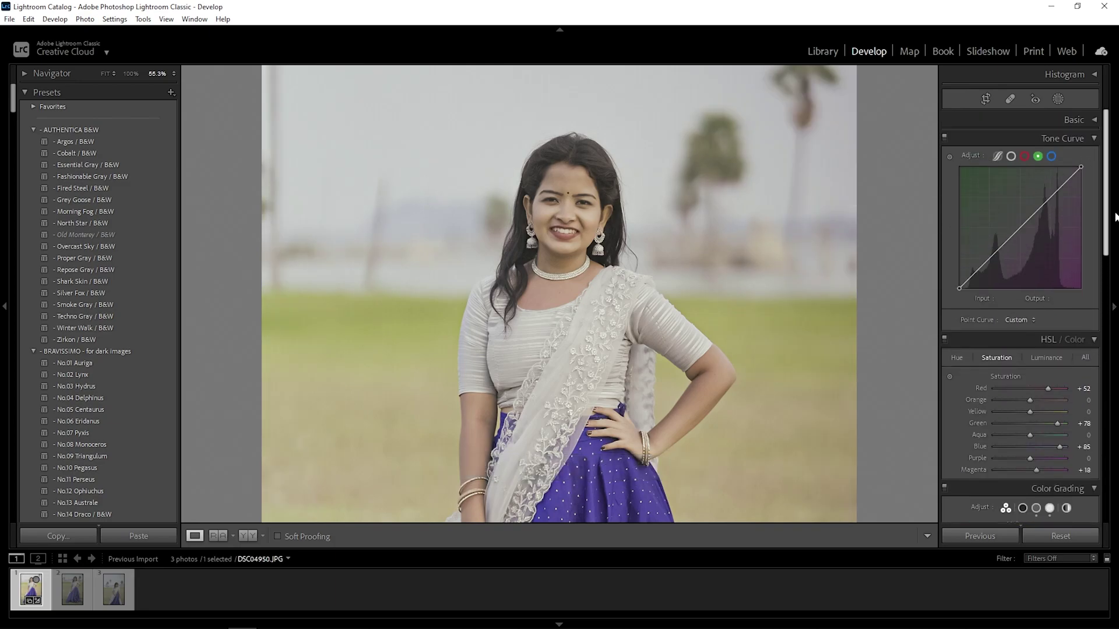
left_click(881, 272)
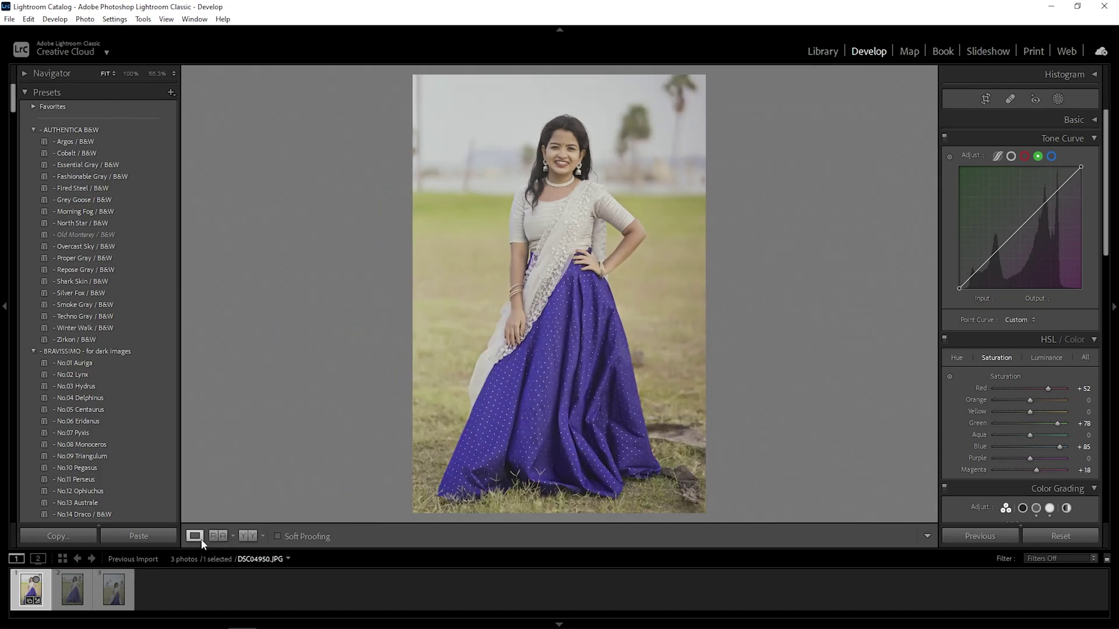
left_click(248, 536)
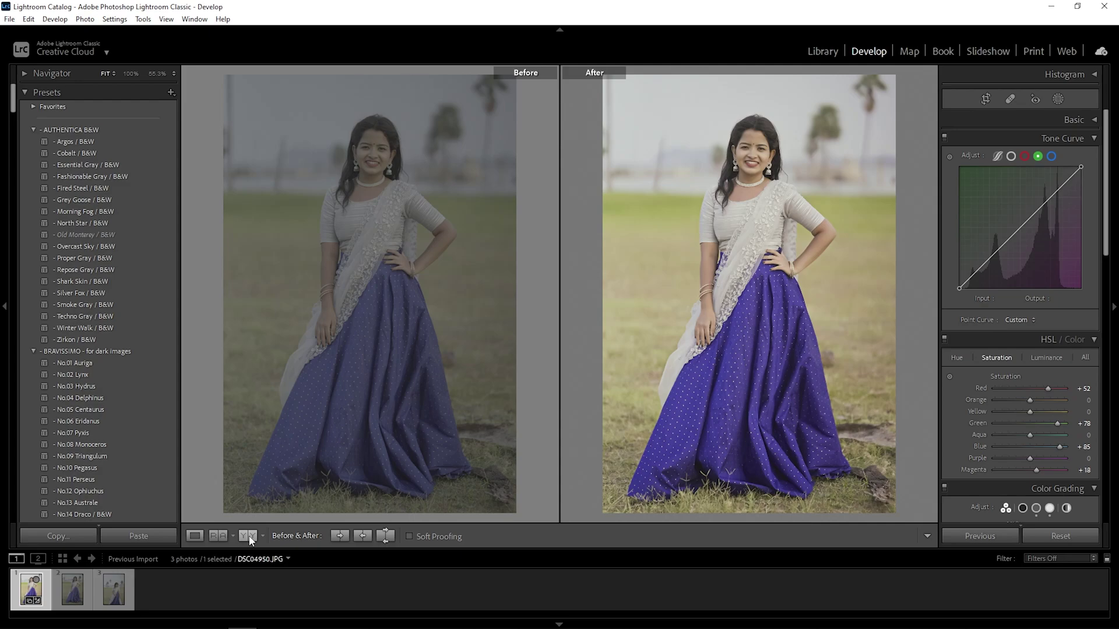
left_click(195, 535)
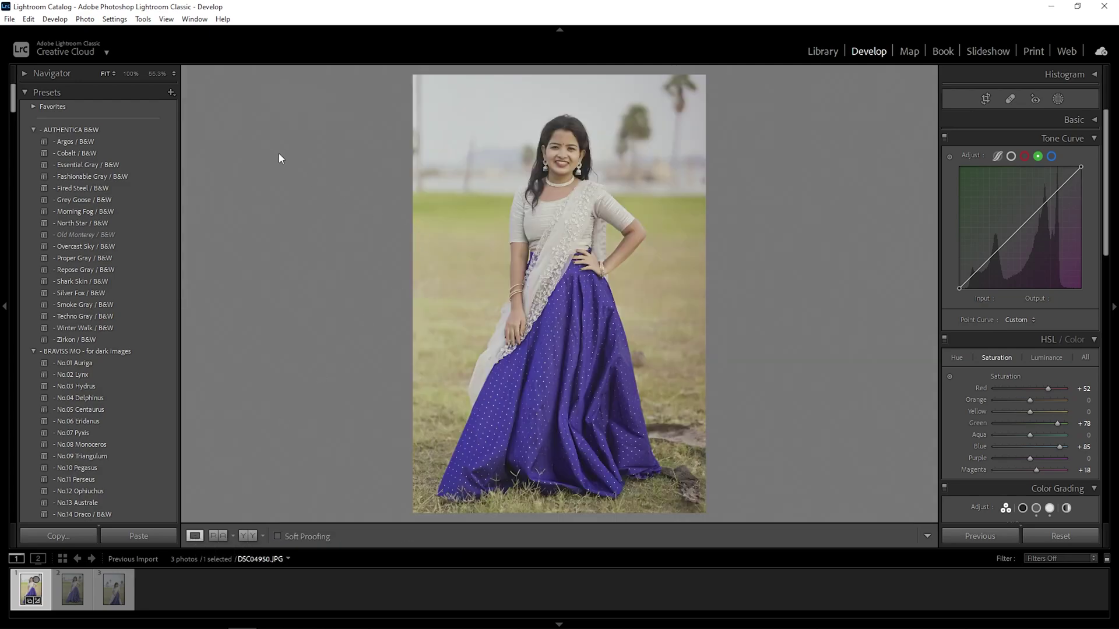
Step: Look through the preset collections, previewing several Side Leaks light leak presets on the photo
mouse_move(1106, 250)
left_mouse_down()
mouse_move(1112, 408)
mouse_move(1112, 255)
left_mouse_up()
left_click(26, 92)
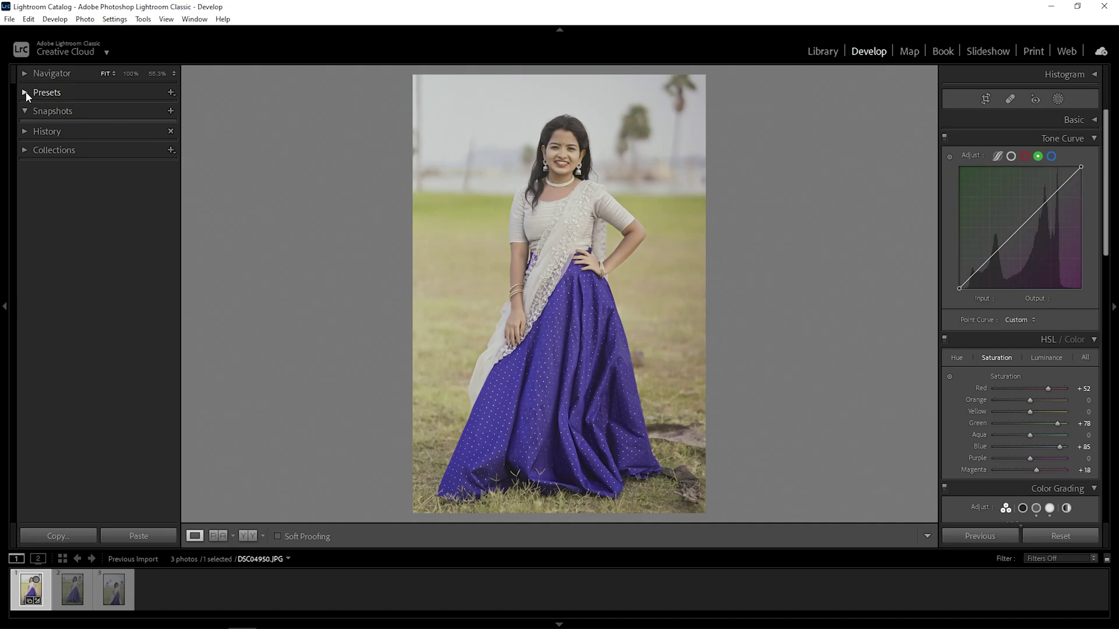
left_click(25, 92)
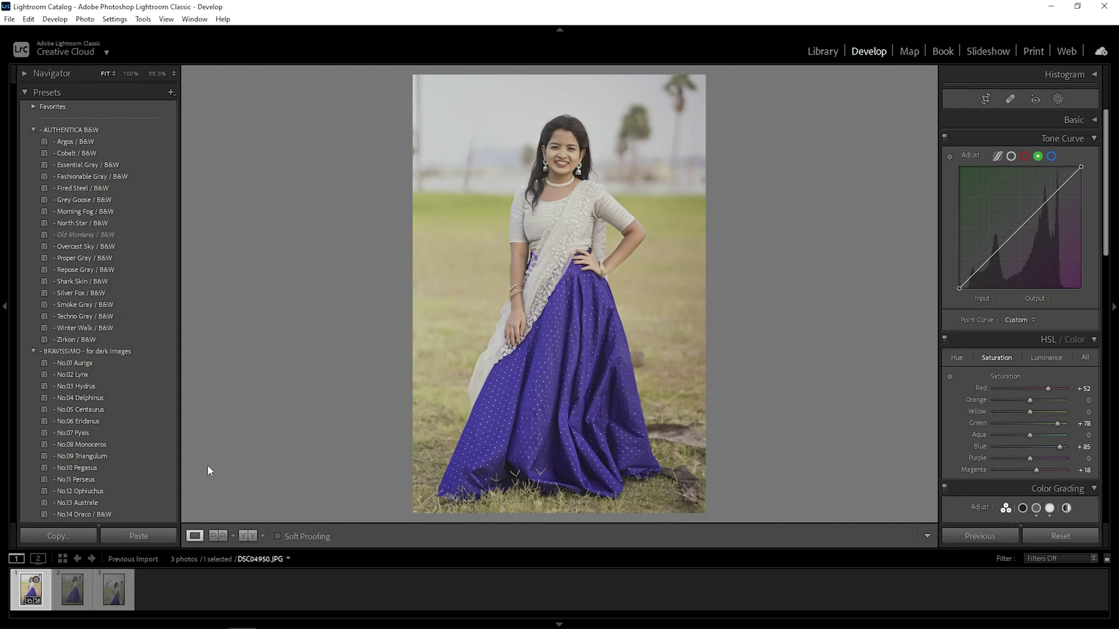
scroll(124, 380, "down", 10)
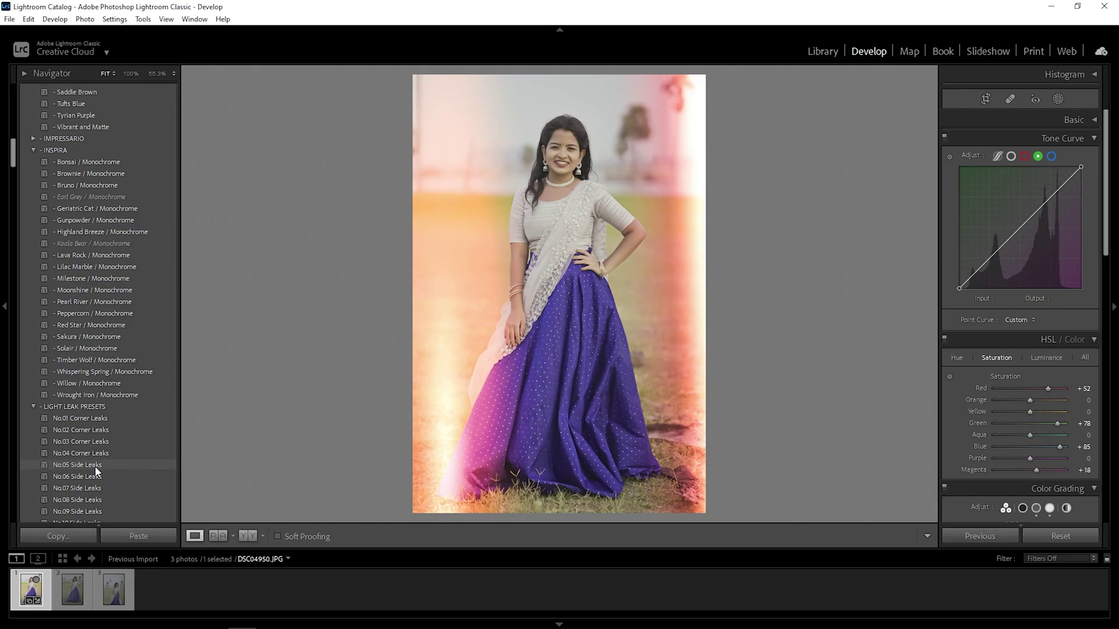
scroll(95, 482, "down", 5)
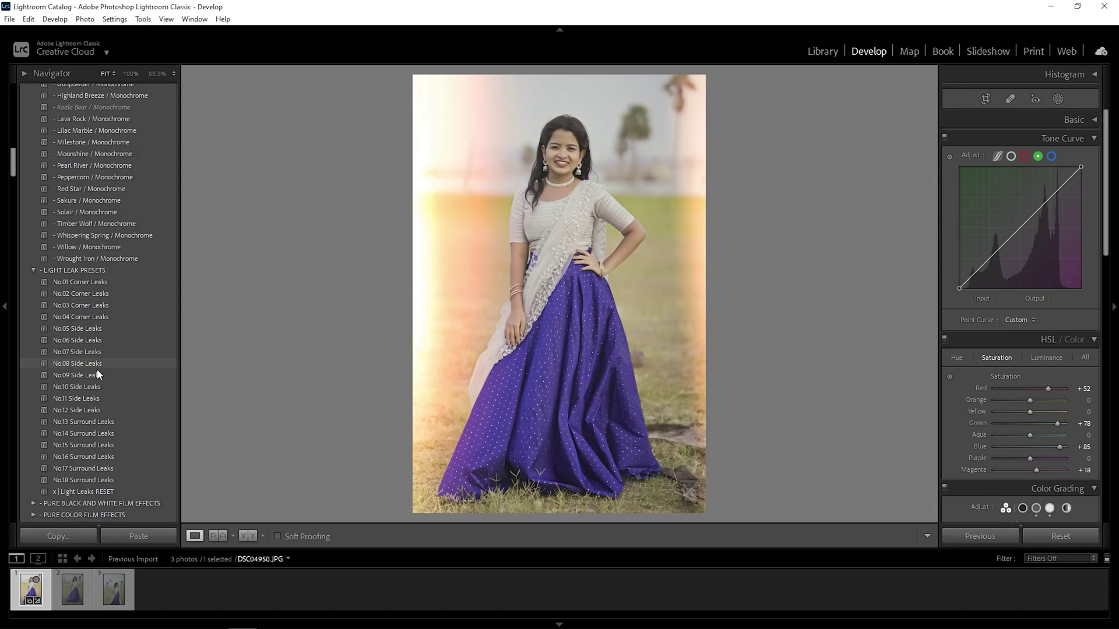
scroll(96, 442, "down", 10)
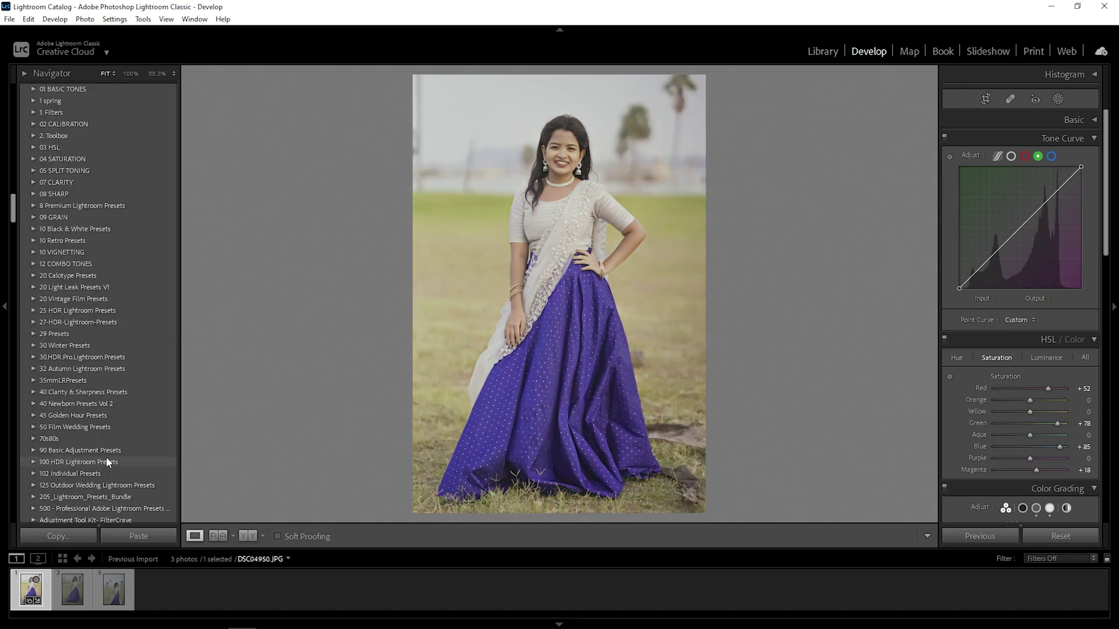
scroll(91, 437, "down", 20)
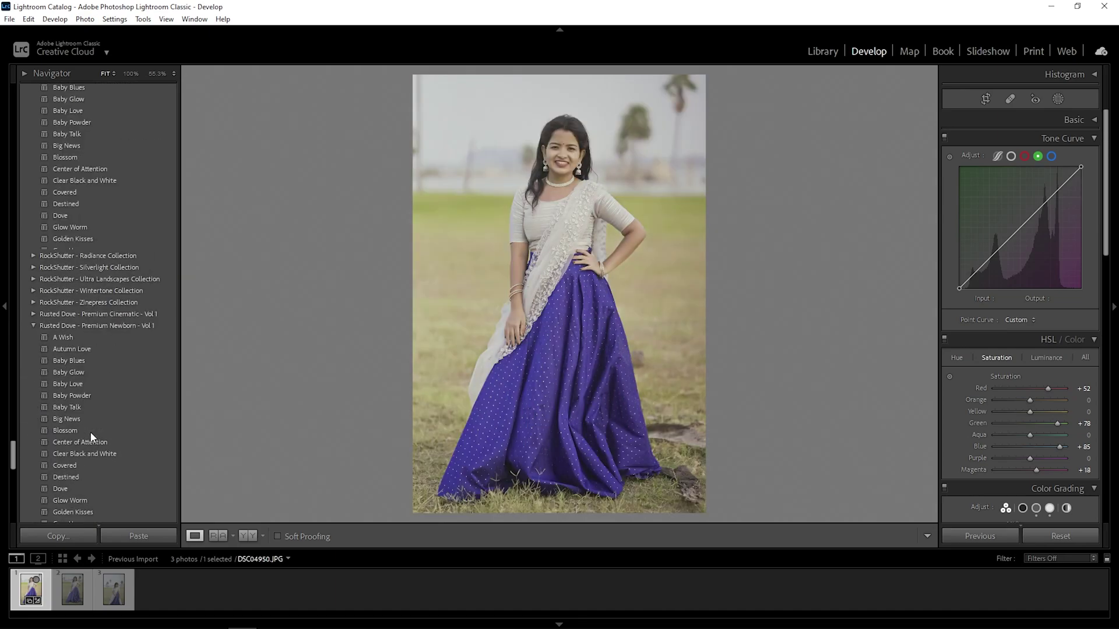
scroll(116, 240, "up", 10)
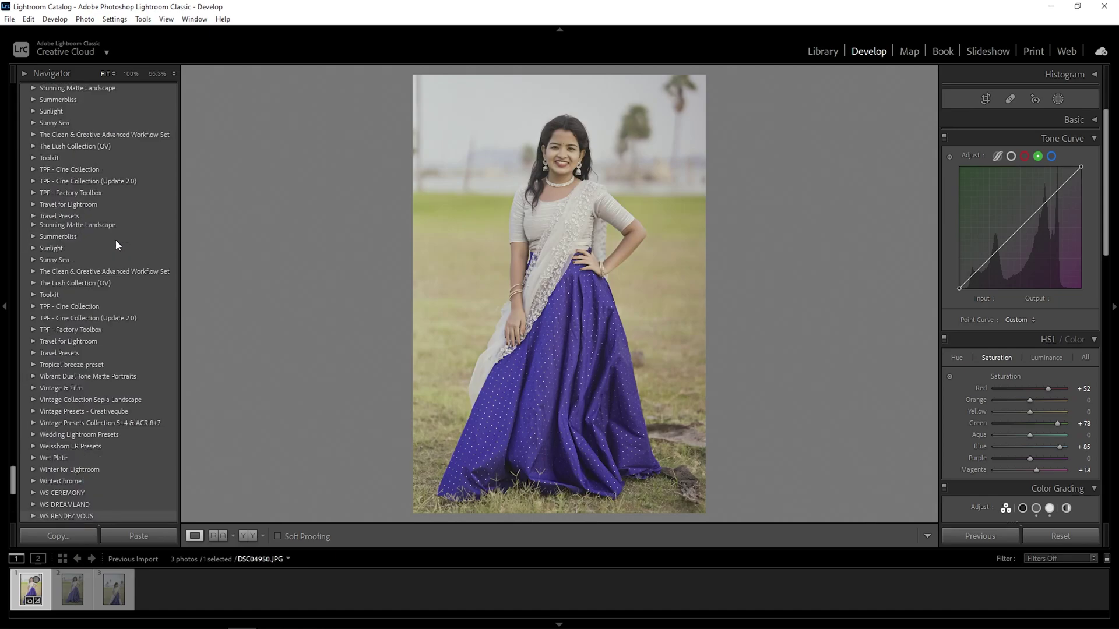
scroll(115, 240, "up", 15)
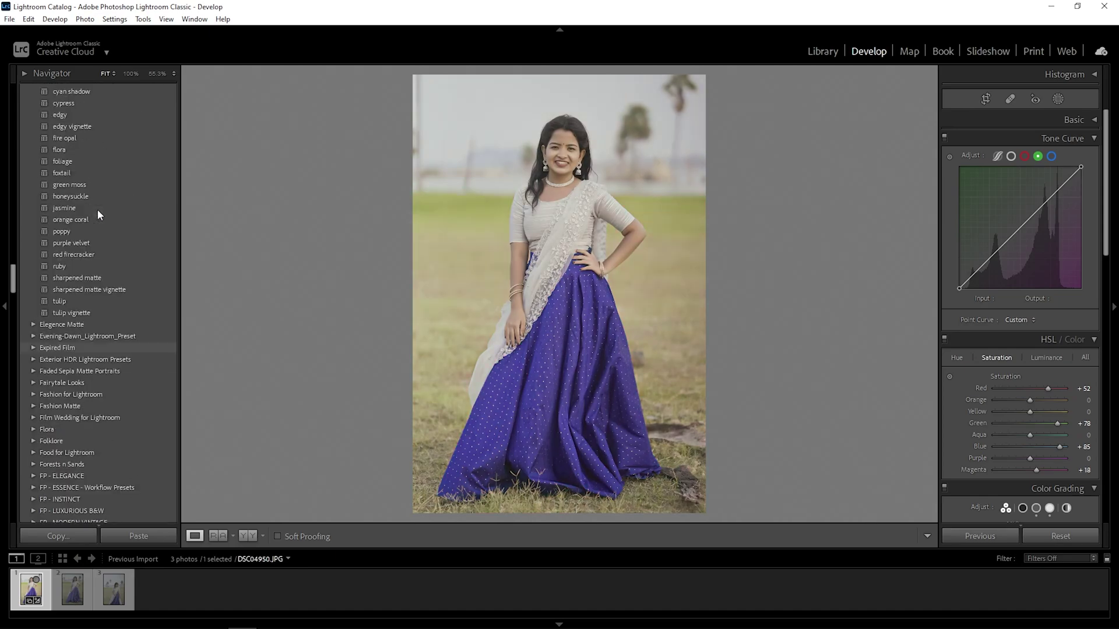
Step: Preview presets from other collections and apply the No.01 Corner Leaks light leak preset to the photo
scroll(97, 213, "up", 10)
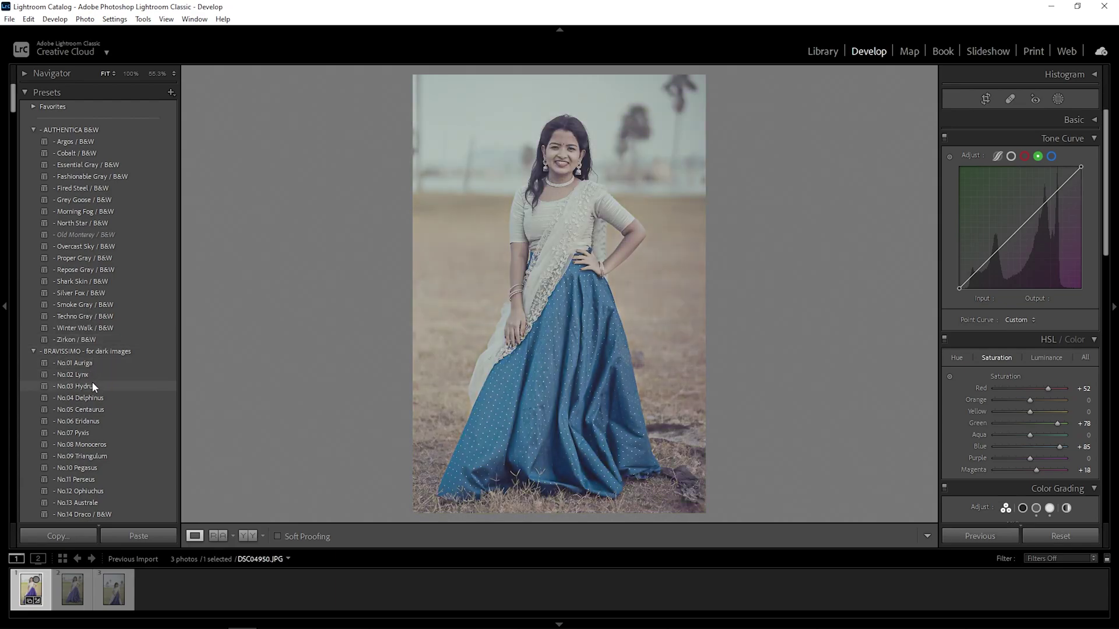
scroll(93, 396, "down", 3)
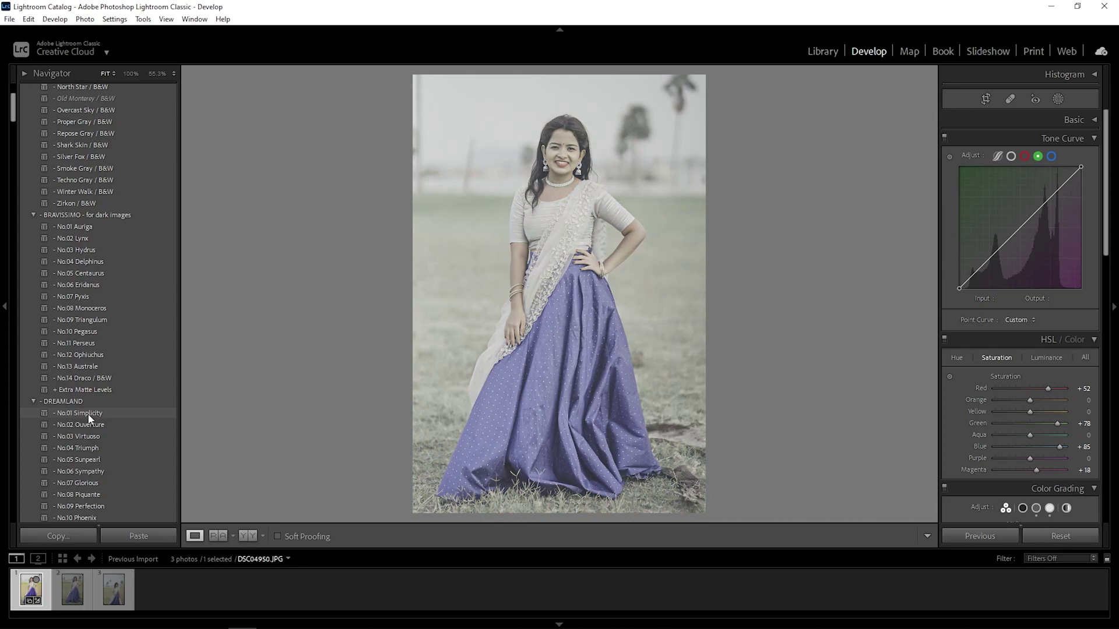
scroll(95, 464, "down", 3)
scroll(92, 418, "down", 12)
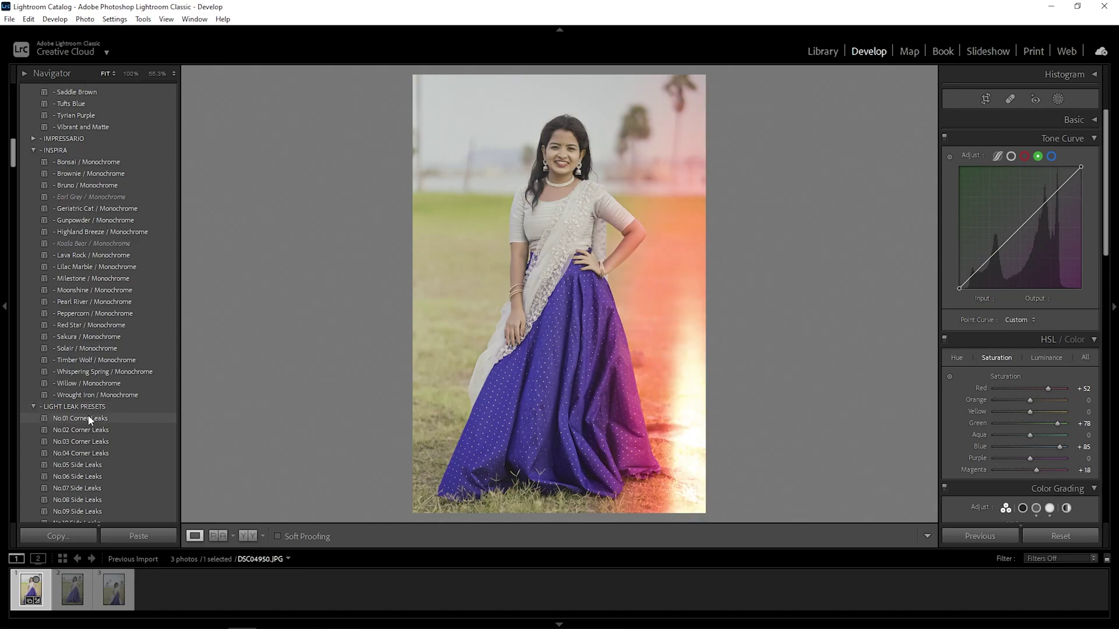
left_click(90, 419)
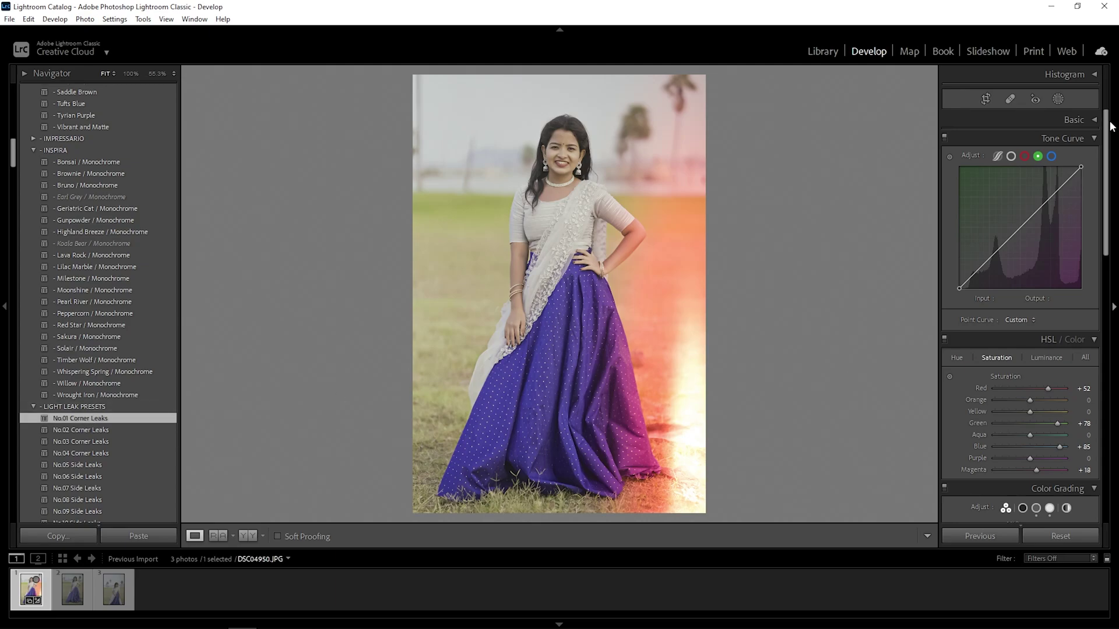
Step: Hide the adjustment panels and compare the light leak version with the original in the before and after view
scroll(1020, 291, "down", 5)
scroll(1020, 315, "down", 6)
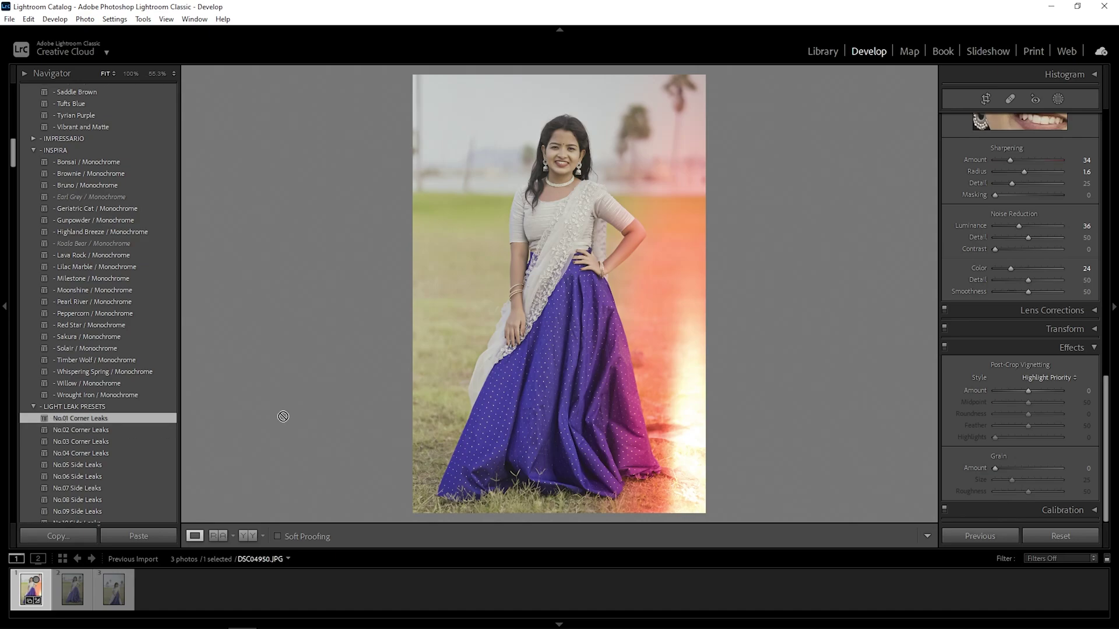
scroll(93, 478, "down", 3)
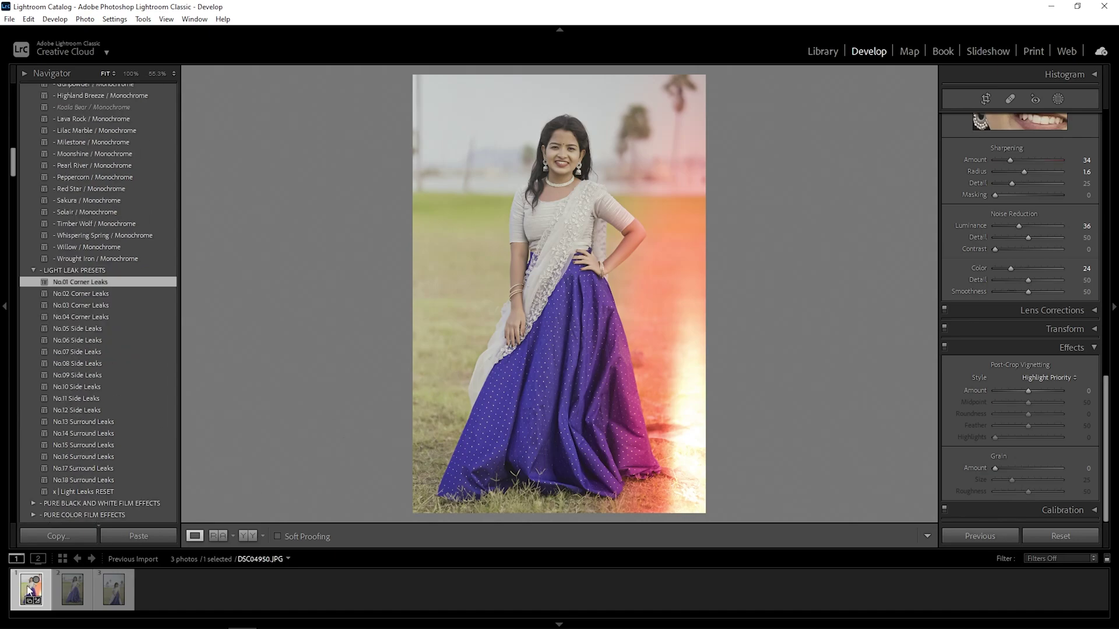
left_click(1114, 406)
key("y")
key("y")
key("y")
key("y")
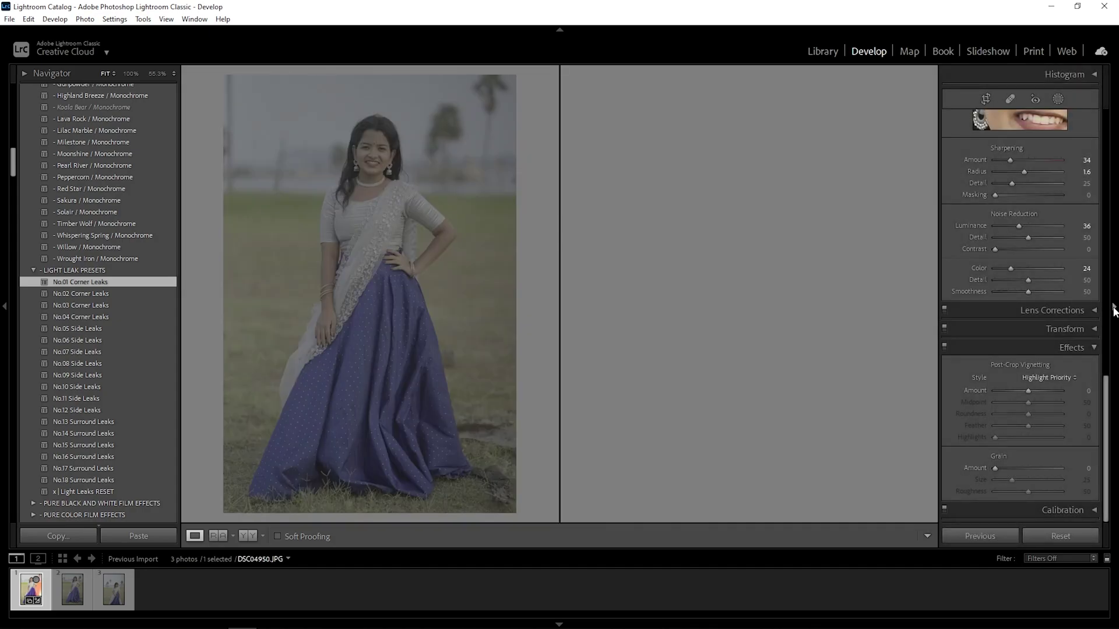
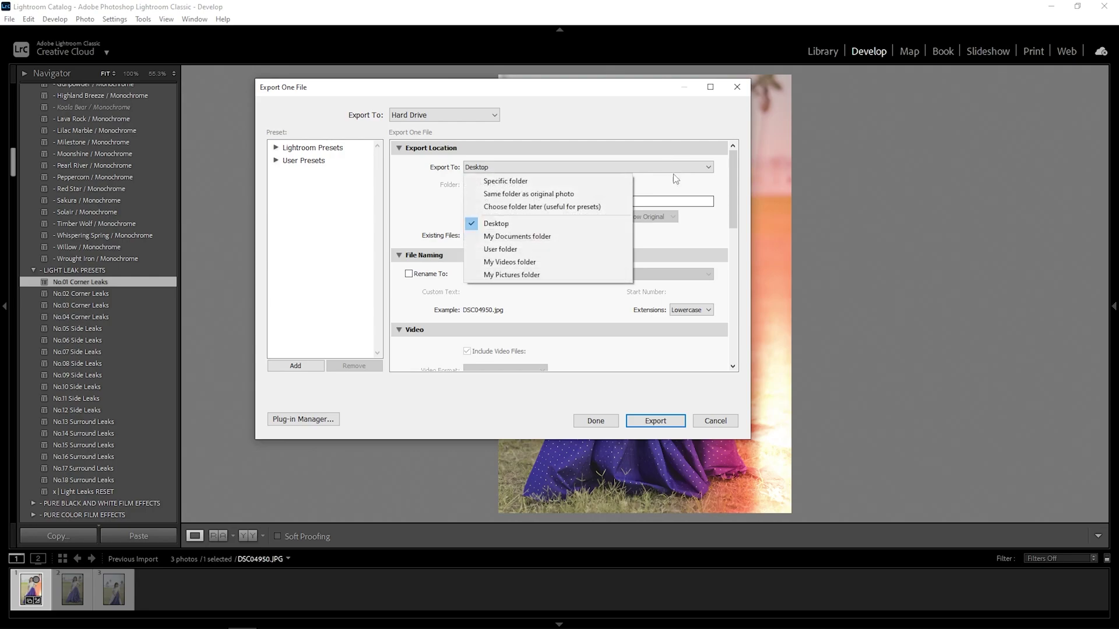
Step: Keep Desktop as the export location, check the Lightroom export presets, and export the edited photo
key("Escape")
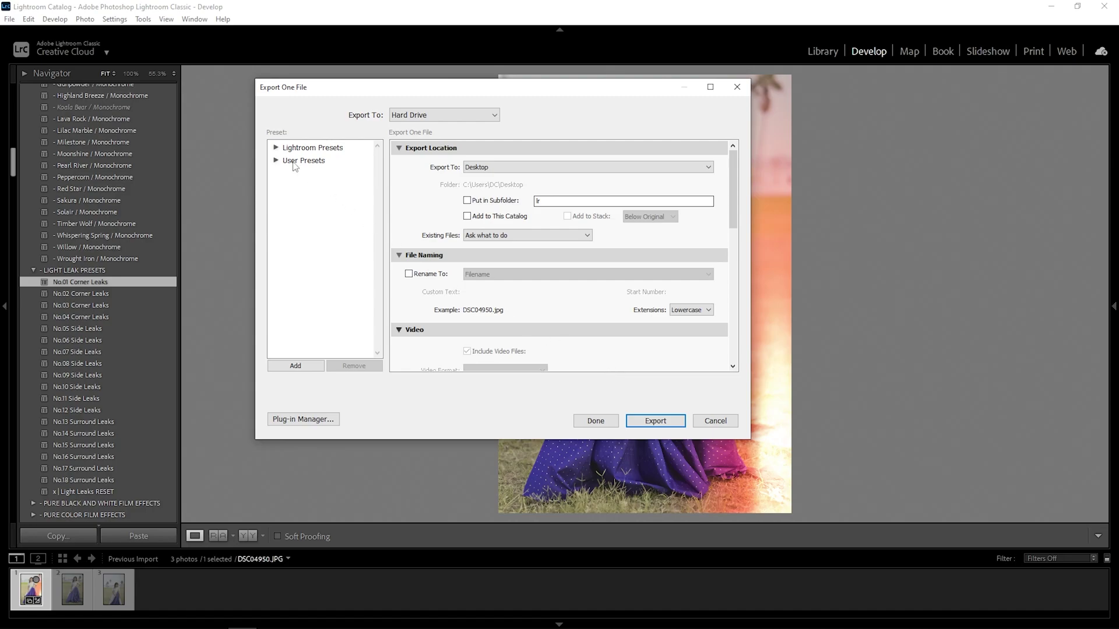
left_click(277, 148)
left_click(276, 148)
left_click(656, 422)
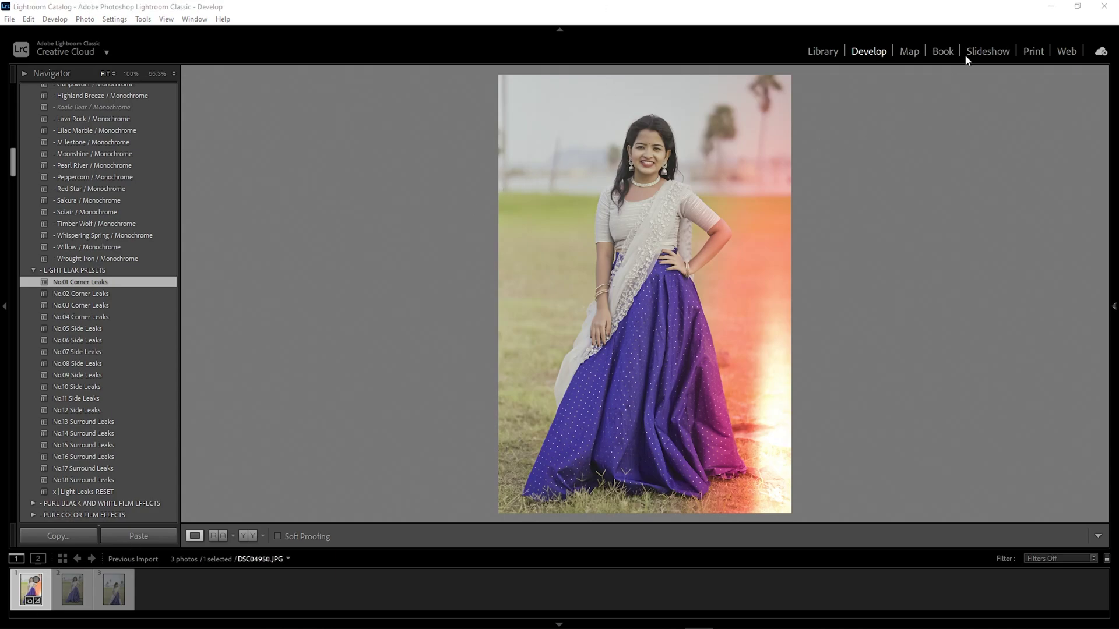
Step: Open the exported DSC0495011 from the 02 LR folder in the image viewer, inspect the face up close, and close it
left_click(1051, 6)
double_click(730, 129)
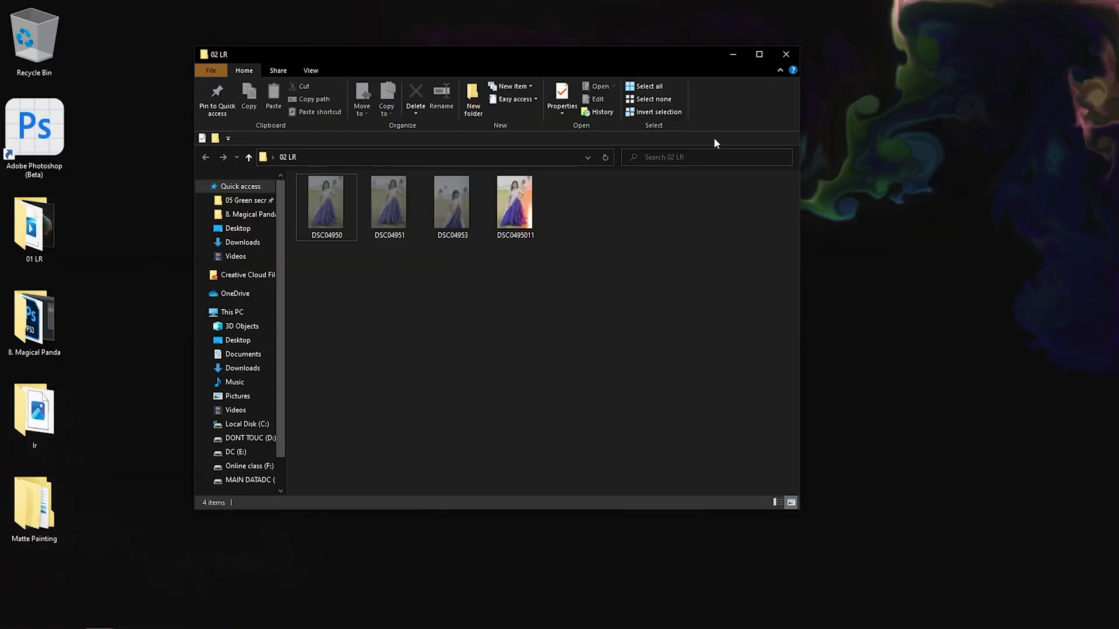
left_click(759, 54)
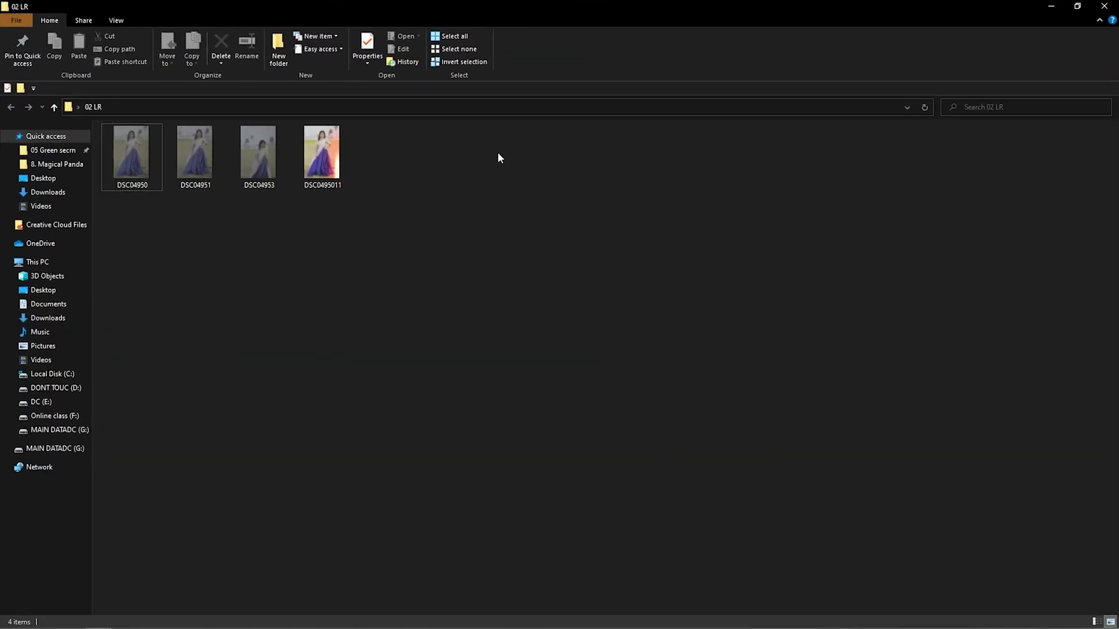
double_click(303, 155)
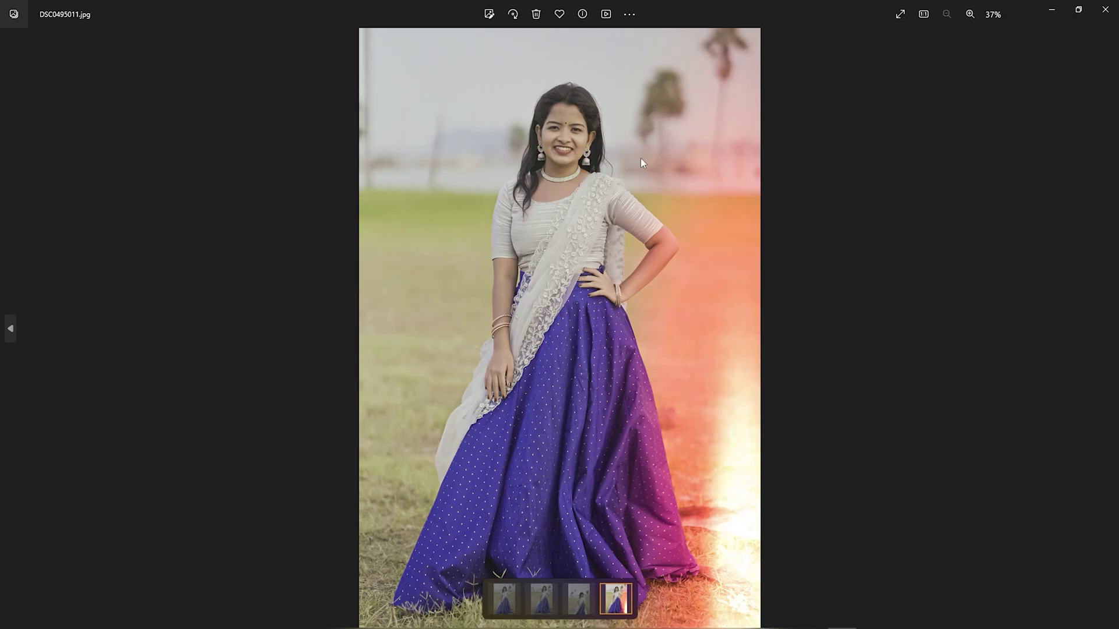
scroll(547, 113, "up", 5)
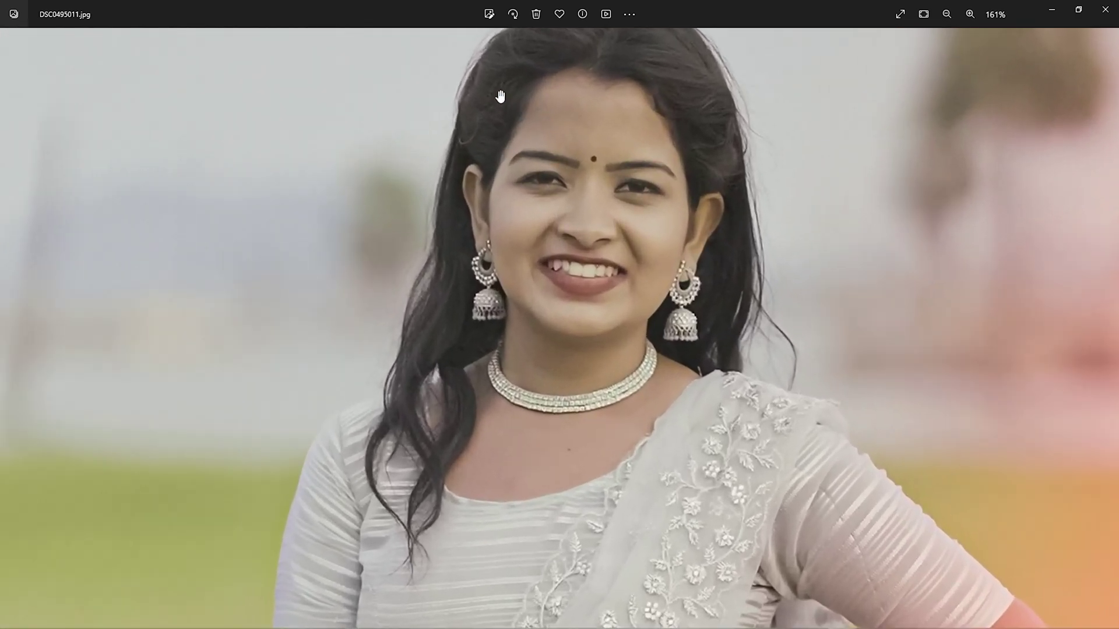
scroll(677, 95, "down", 5)
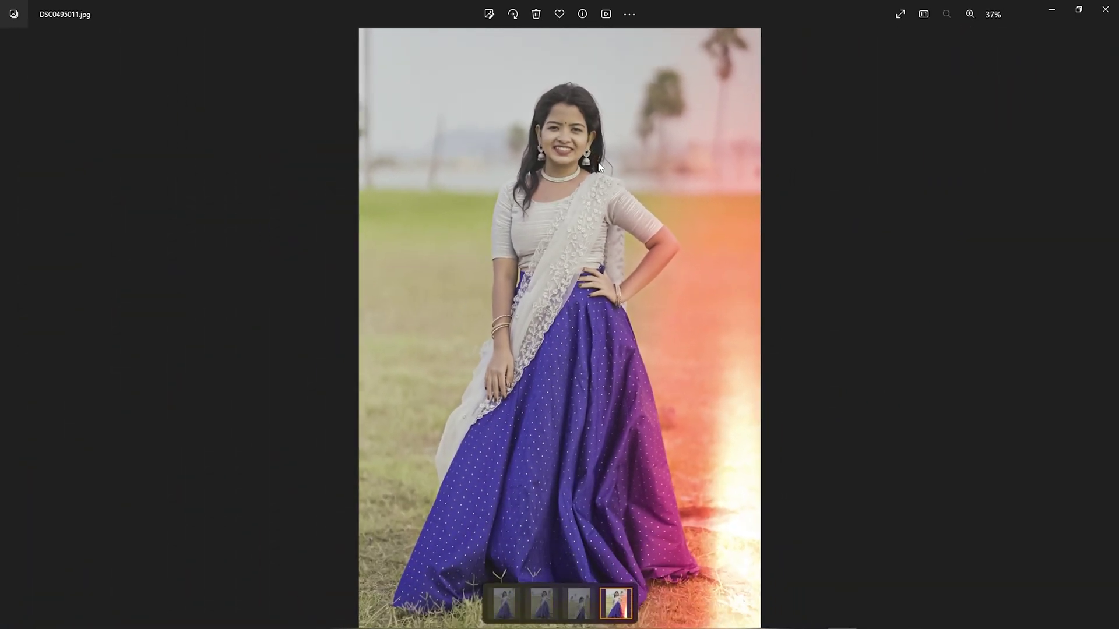
left_click(1105, 9)
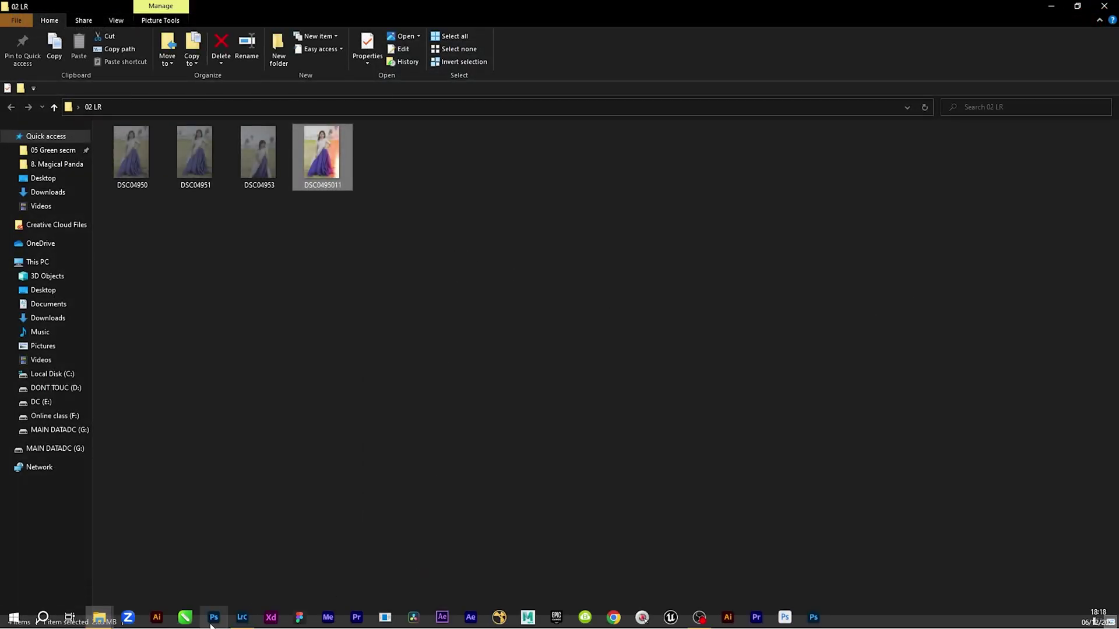
Step: Switch to Photoshop and open DSC0495011.jpg from the 02 LR folder there
left_click(213, 617)
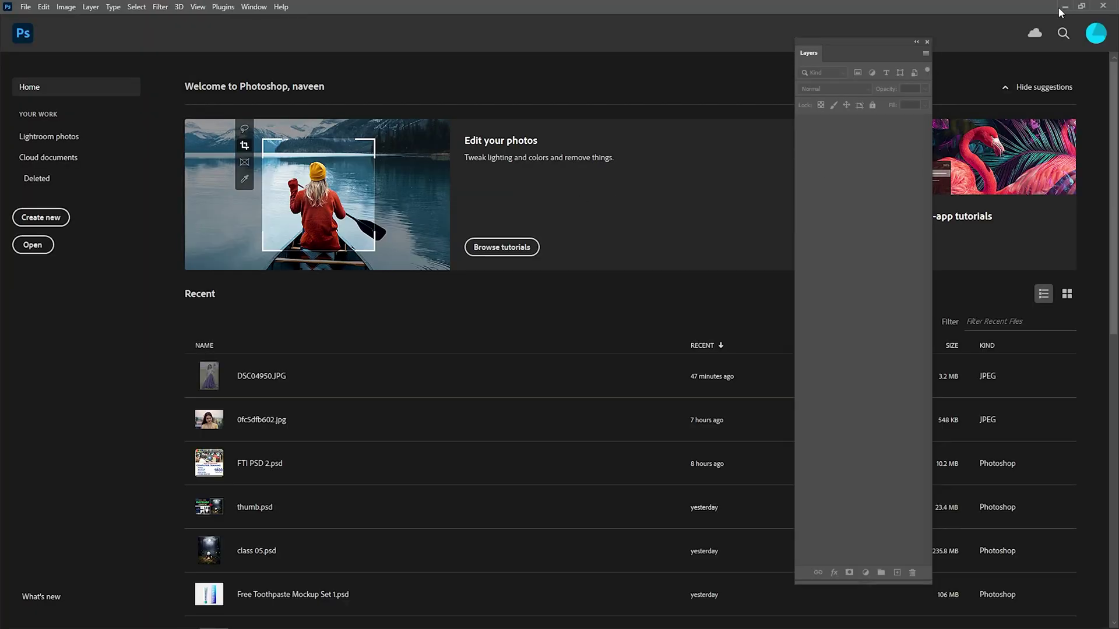
left_click(1065, 7)
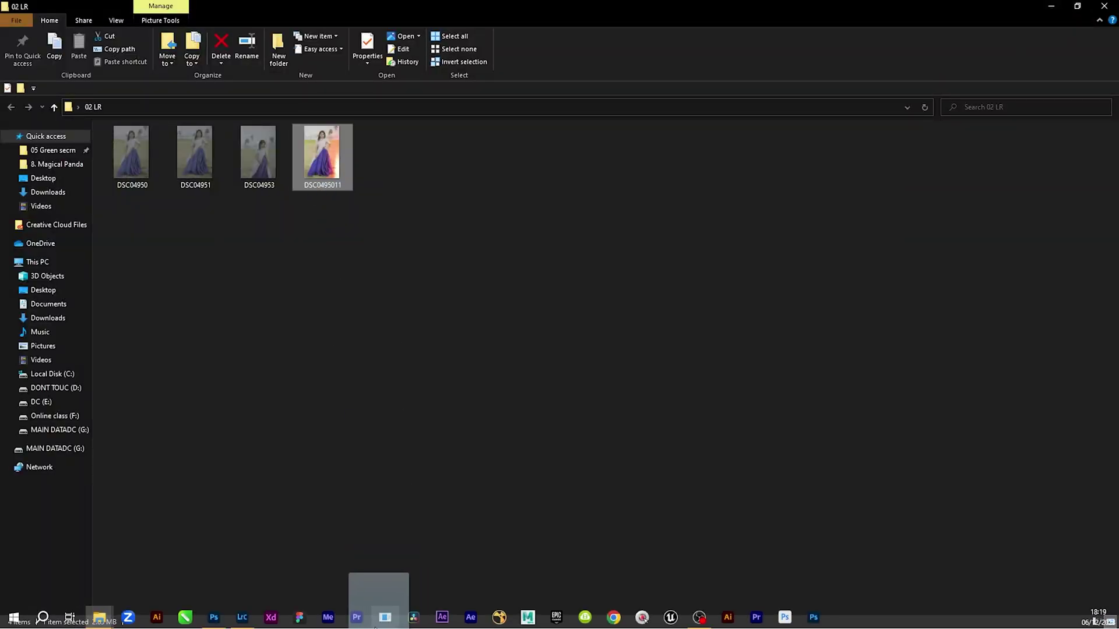
left_click(214, 619)
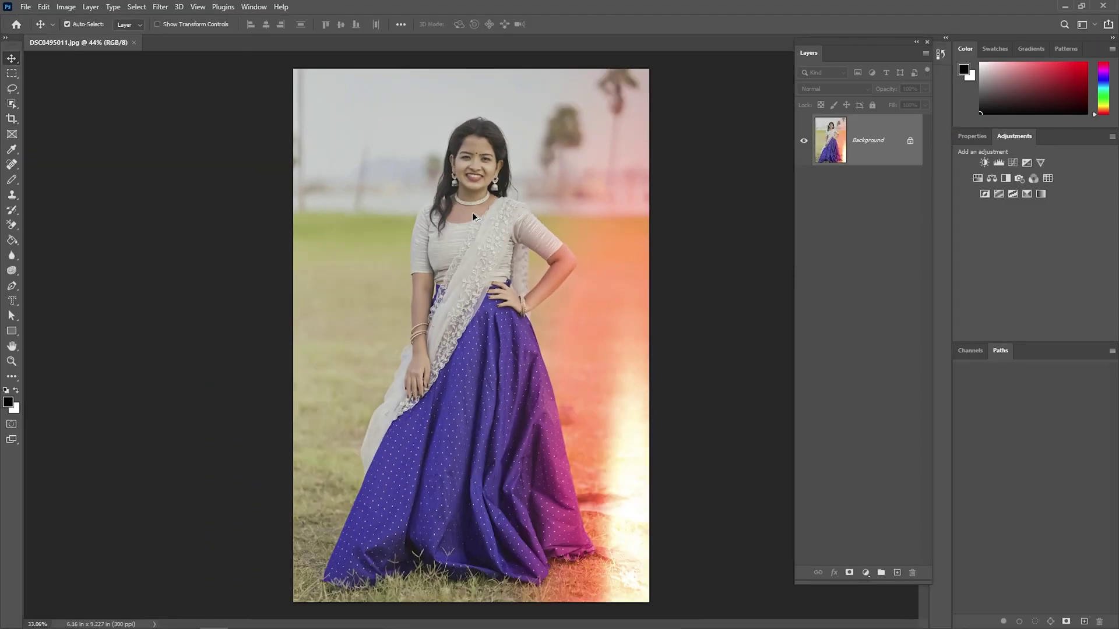
Step: Unlock the background layer and add a Color Balance adjustment with midtones at Cyan–Red -6 and Yellow–Blue +43
left_click(910, 140)
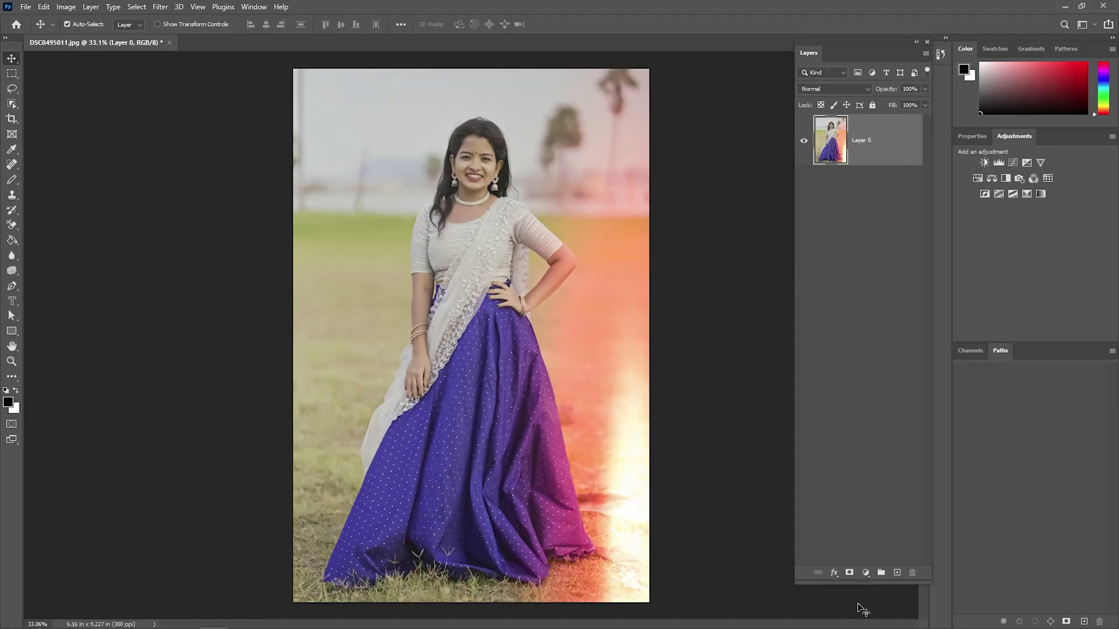
left_click(865, 573)
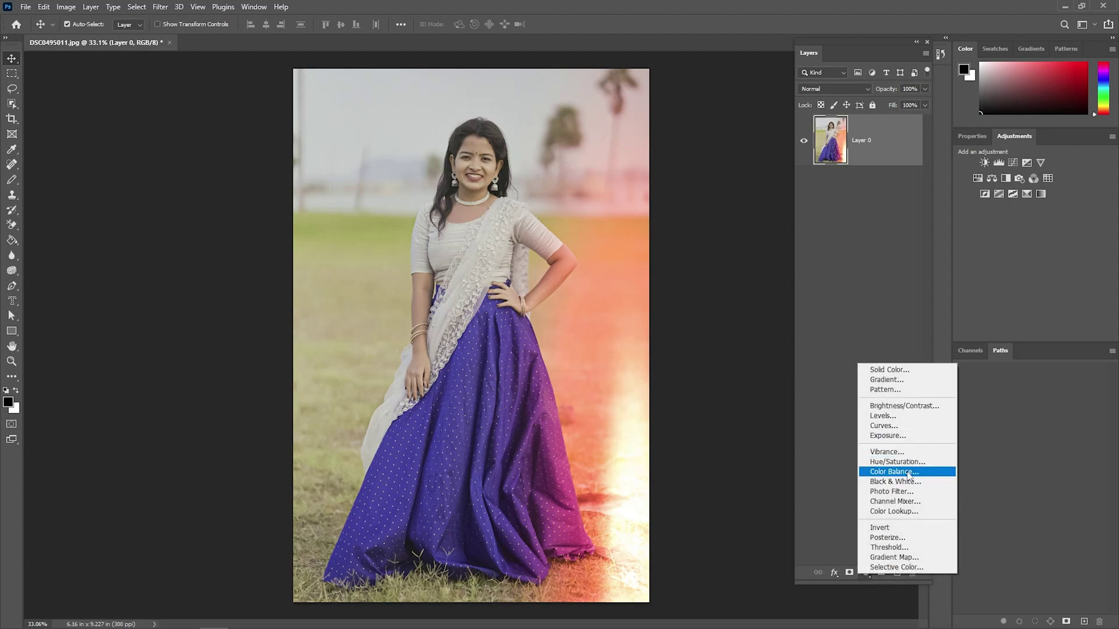
left_click(894, 472)
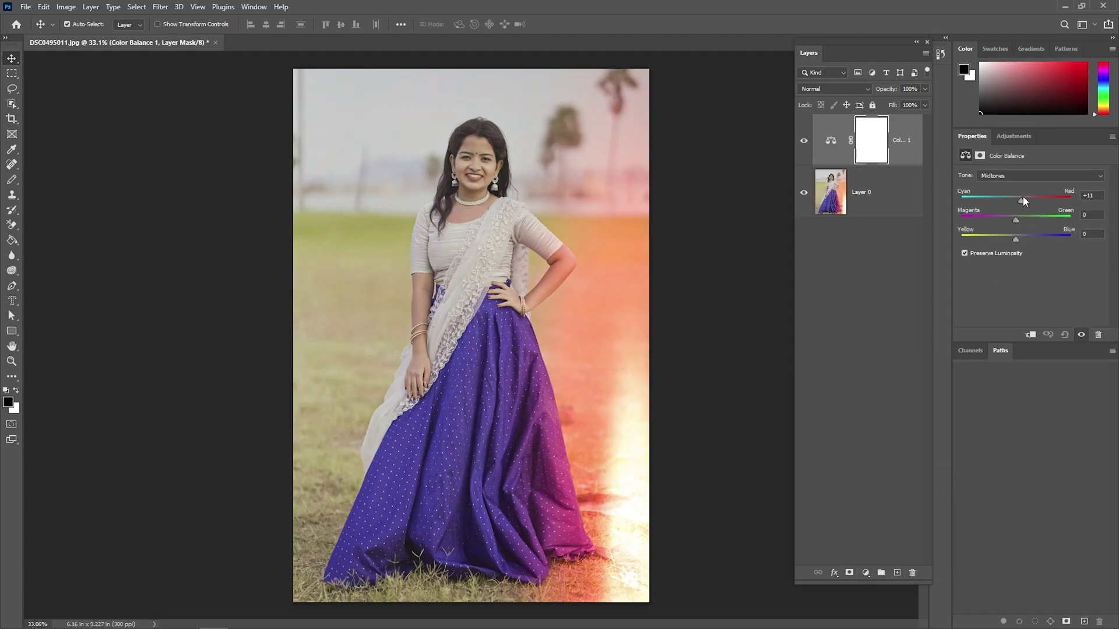
left_click_drag(1012, 199, 1013, 199)
left_click_drag(1017, 243, 1038, 243)
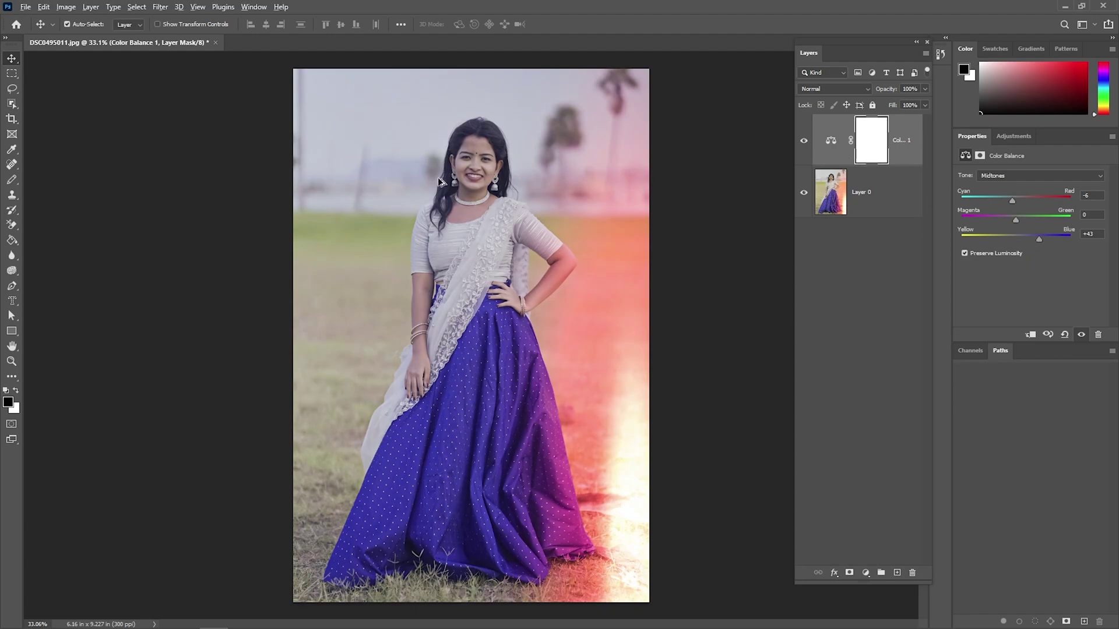
scroll(441, 182, "up", 3)
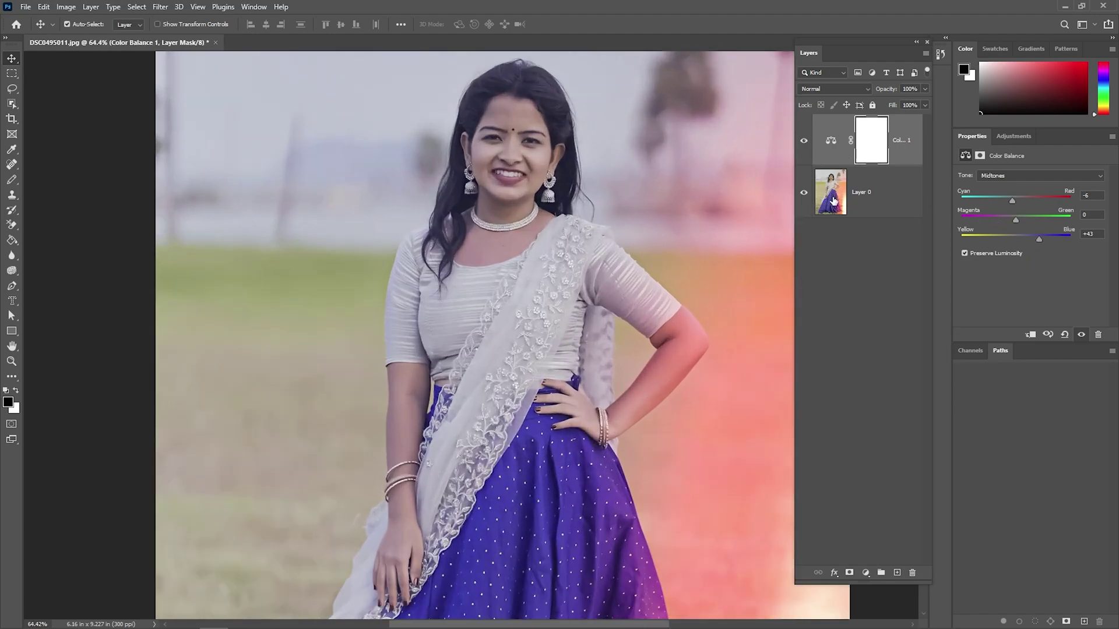
Step: Return the Color Balance Yellow–Blue value to 0 and hide the adjustment layer
left_click(868, 200)
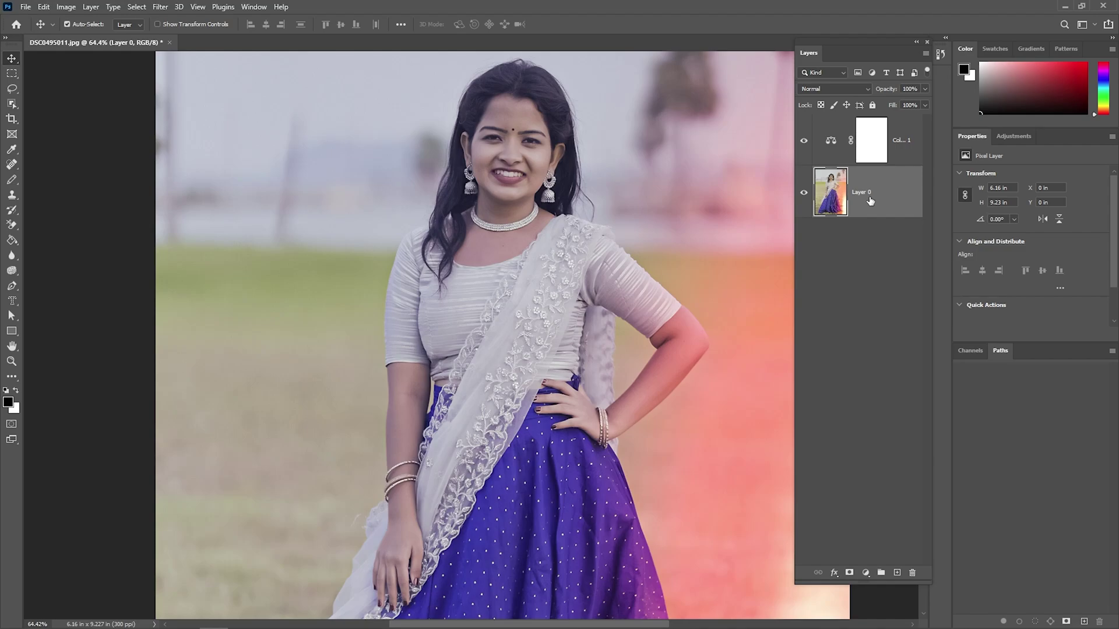
left_click(840, 148)
left_click(804, 140)
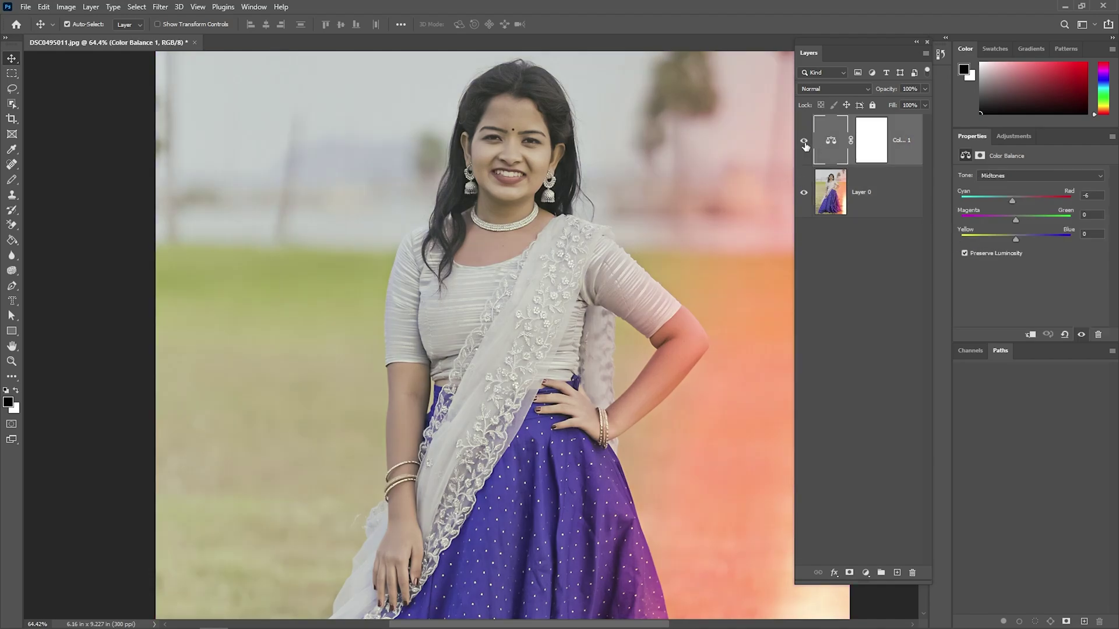
Step: Convert the portrait's Layer 0 into a smart object
left_click(874, 199)
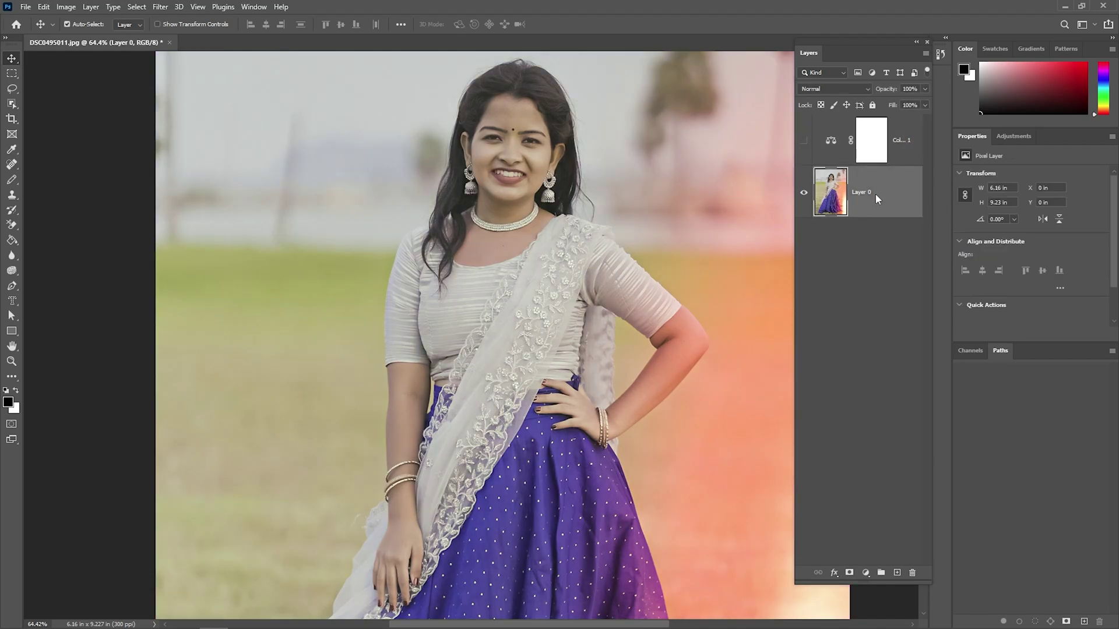
right_click(875, 194)
left_click(904, 298)
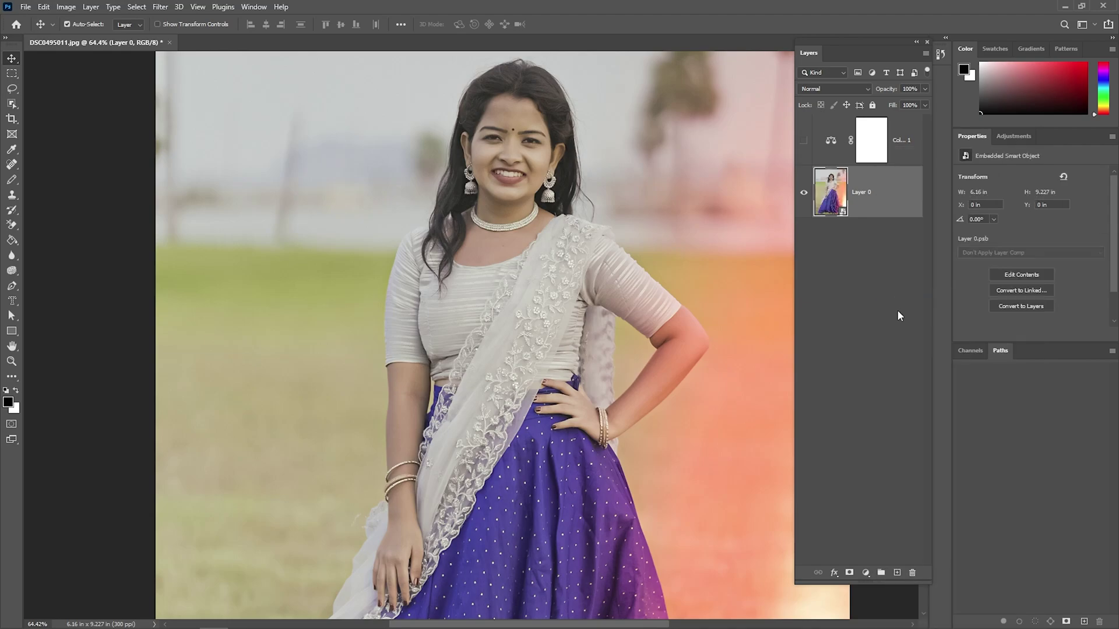
Step: Apply the Camera Raw Filter to the smart object with Blacks set to -47
left_click(160, 7)
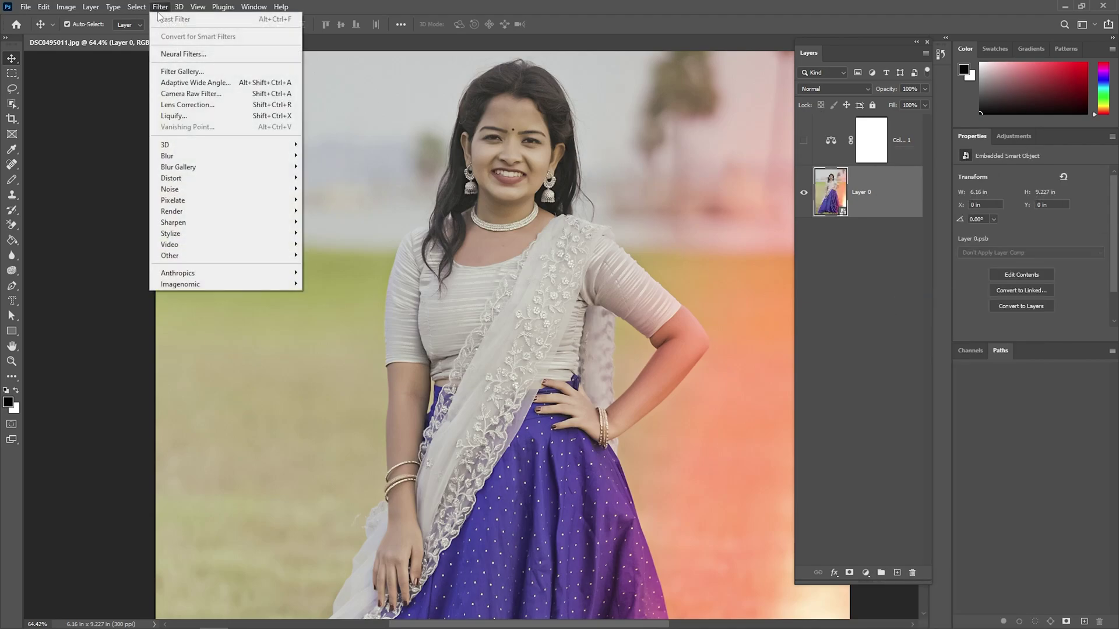
left_click(193, 94)
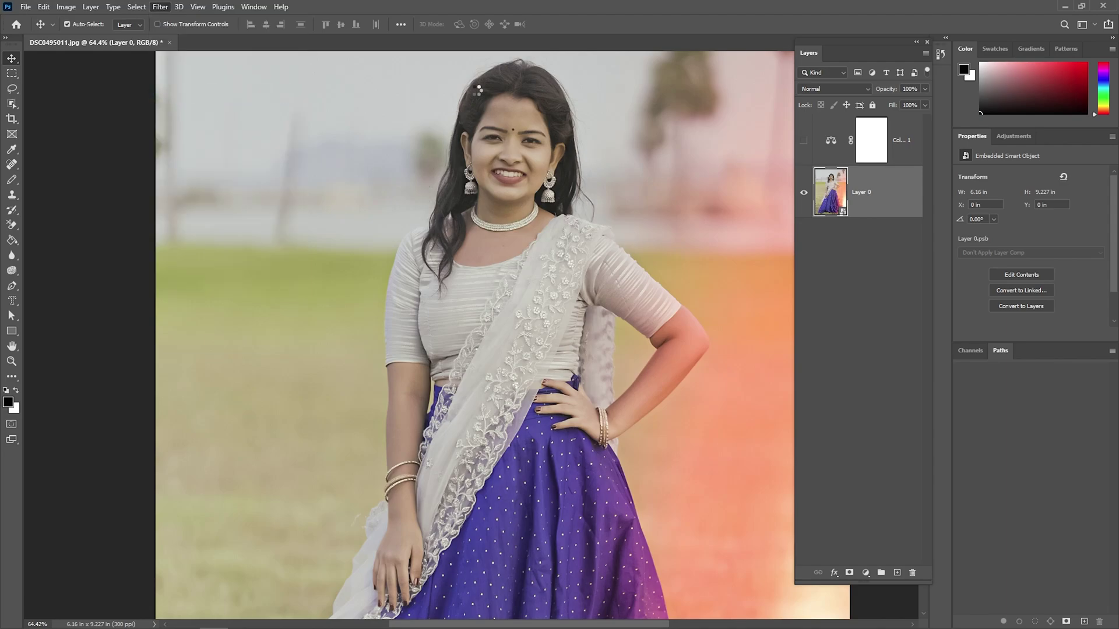
scroll(630, 230, "up", 5)
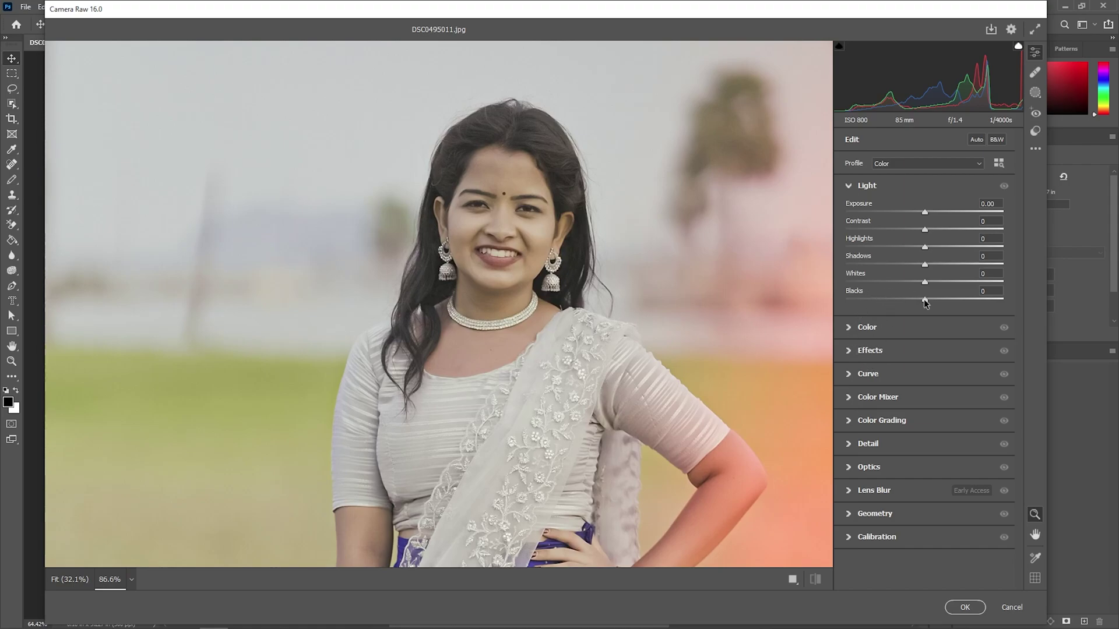
left_click_drag(925, 300, 887, 302)
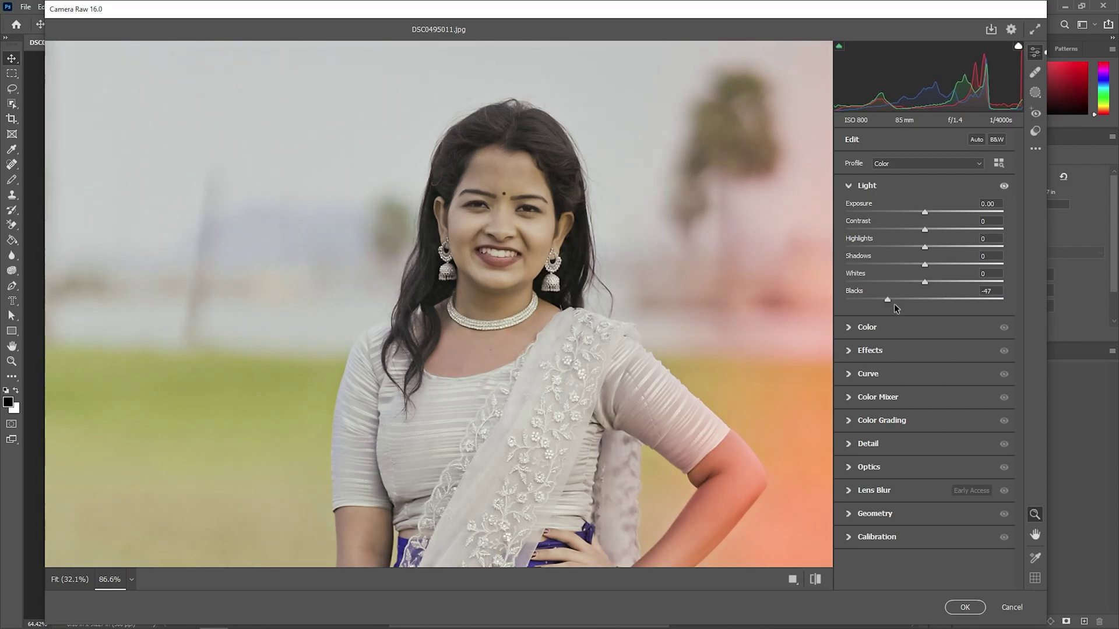
left_click(965, 607)
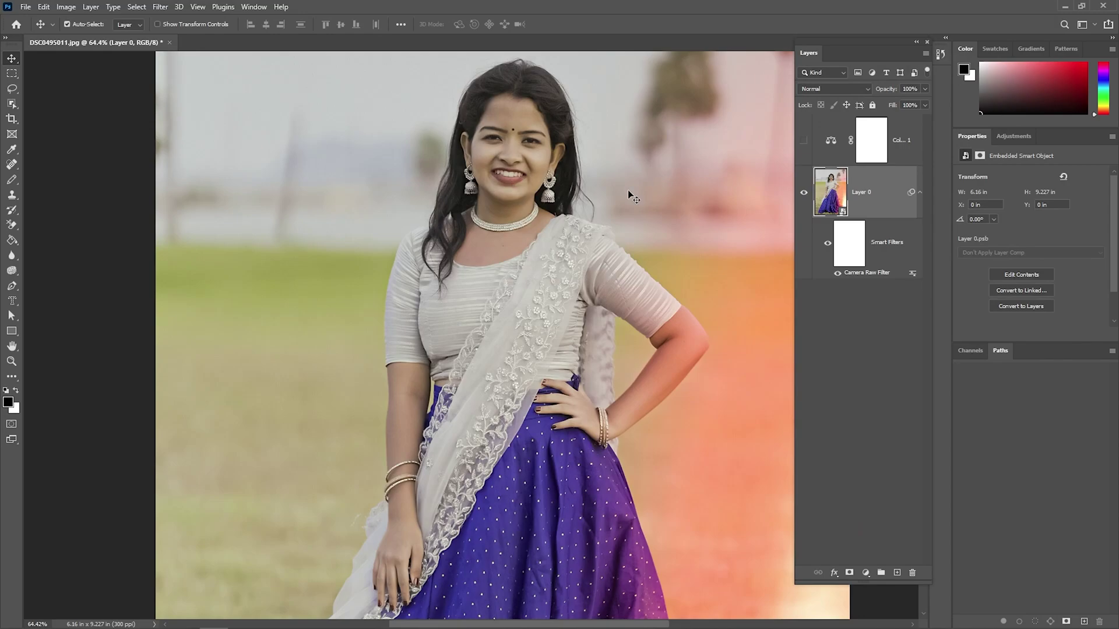
scroll(625, 192, "down", 3)
scroll(504, 188, "up", 1)
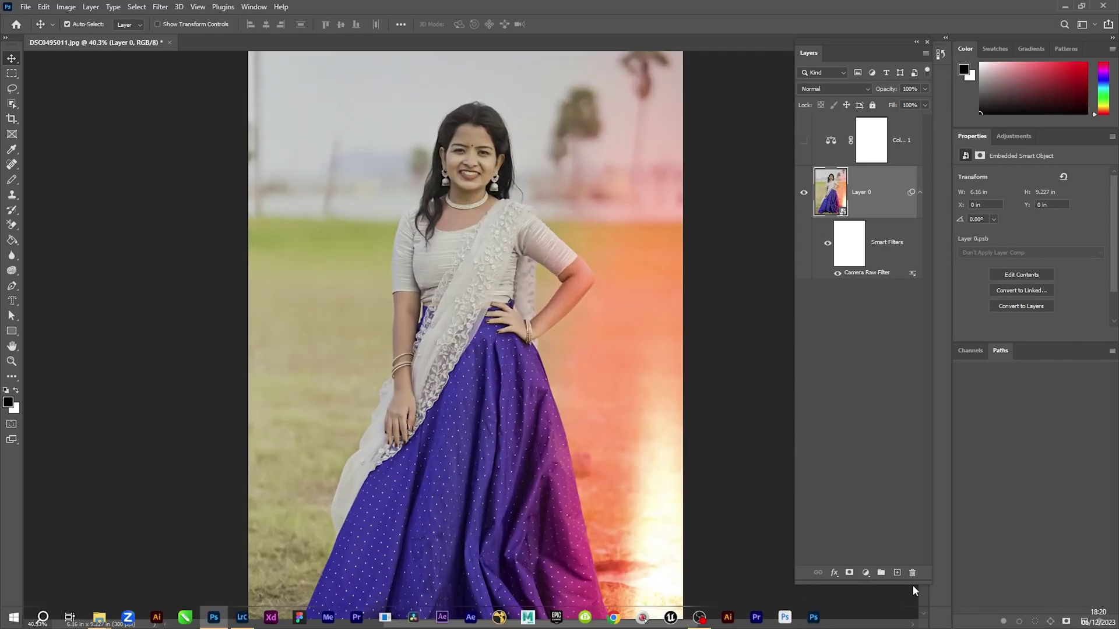
Step: Add a new empty layer above the portrait and set its blending mode to Soft Light
left_click(897, 573)
scroll(465, 146, "up", 4)
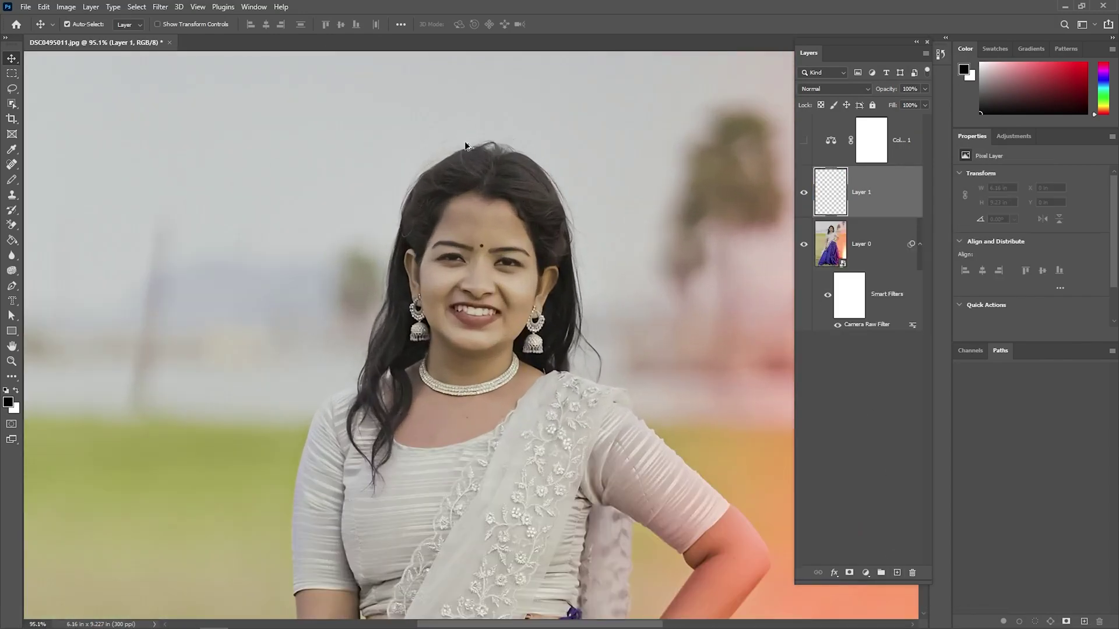
left_click(846, 88)
left_click(822, 243)
left_click(277, 169)
Step: Switch from the Pencil to the Brush tool, select the Soft Light layer, and reduce the brush size to 150
key("b")
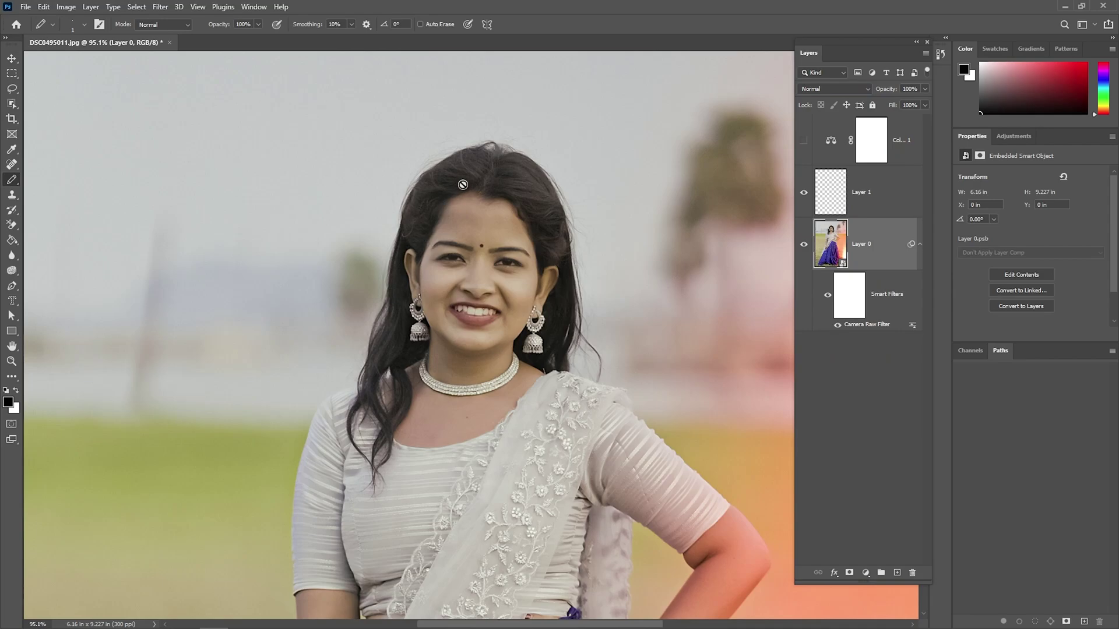
right_click(10, 183)
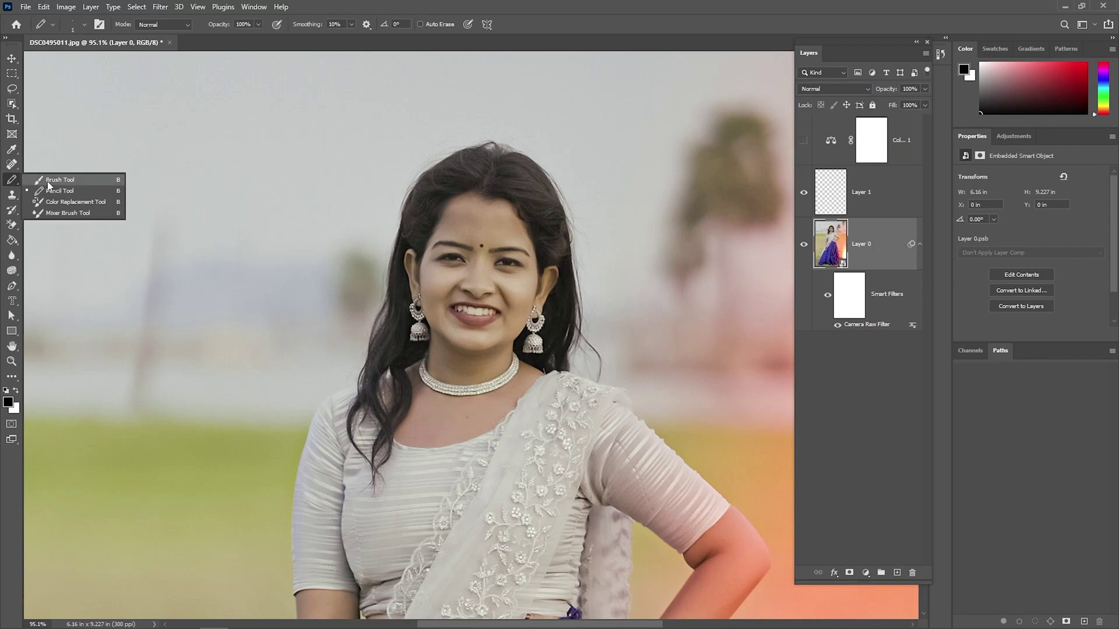
left_click(58, 181)
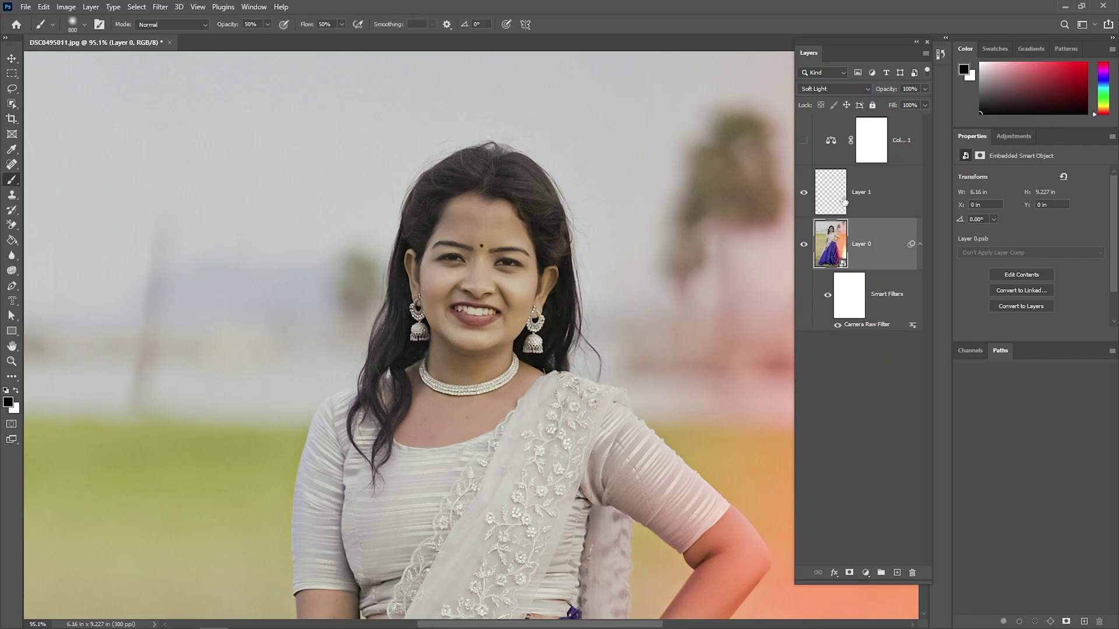
left_click(903, 206)
key("bracketleft")
key("bracketleft")
key("bracketleft")
key("bracketleft")
key("bracketleft")
key("bracketleft")
key("bracketleft")
key("bracketleft")
key("bracketleft")
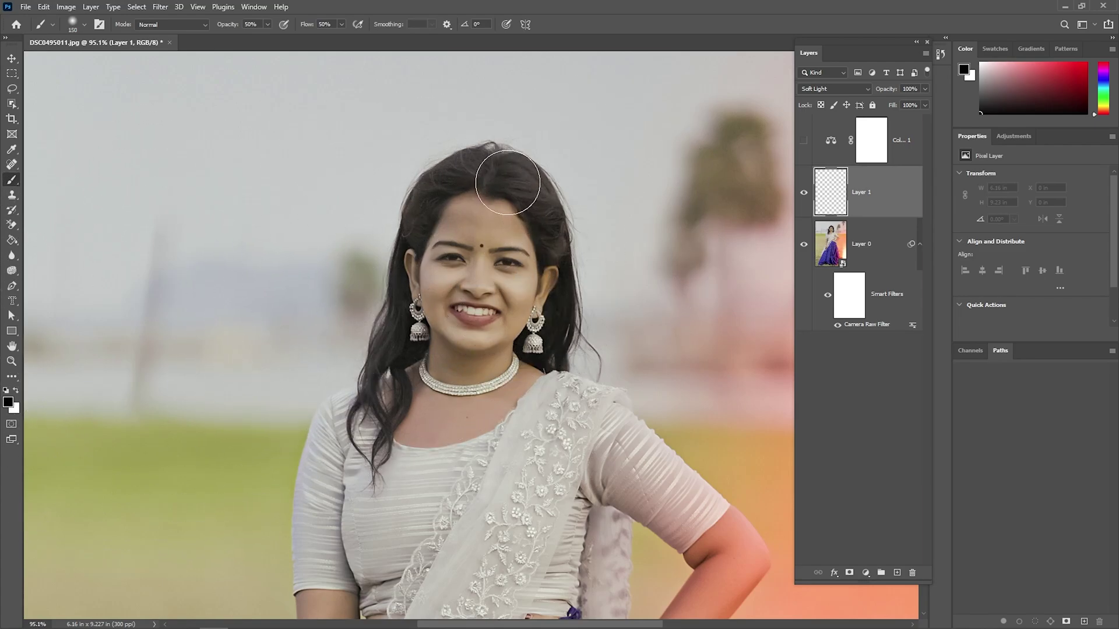
Step: Darken the woman's hair by painting over it in black on the Soft Light layer at 30% brush opacity
key("3")
mouse_move(419, 132)
left_mouse_down()
mouse_move(530, 185)
mouse_move(563, 236)
mouse_move(464, 185)
mouse_move(414, 229)
mouse_move(385, 278)
mouse_move(381, 355)
mouse_move(361, 414)
mouse_move(375, 466)
left_mouse_up()
scroll(576, 360, "down", 5)
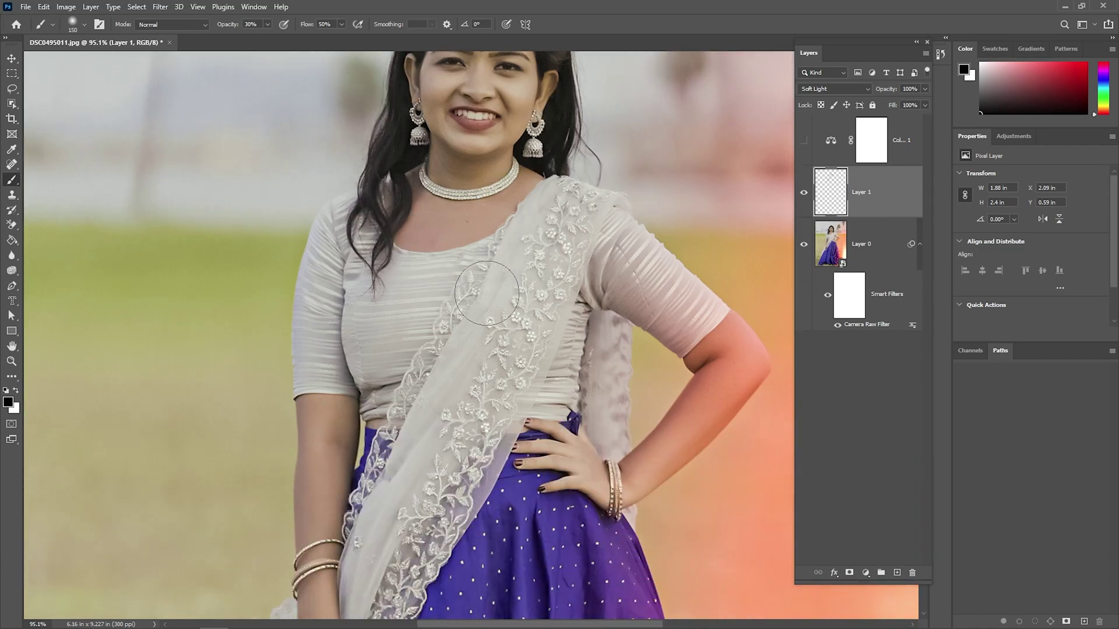
scroll(472, 286, "down", 5)
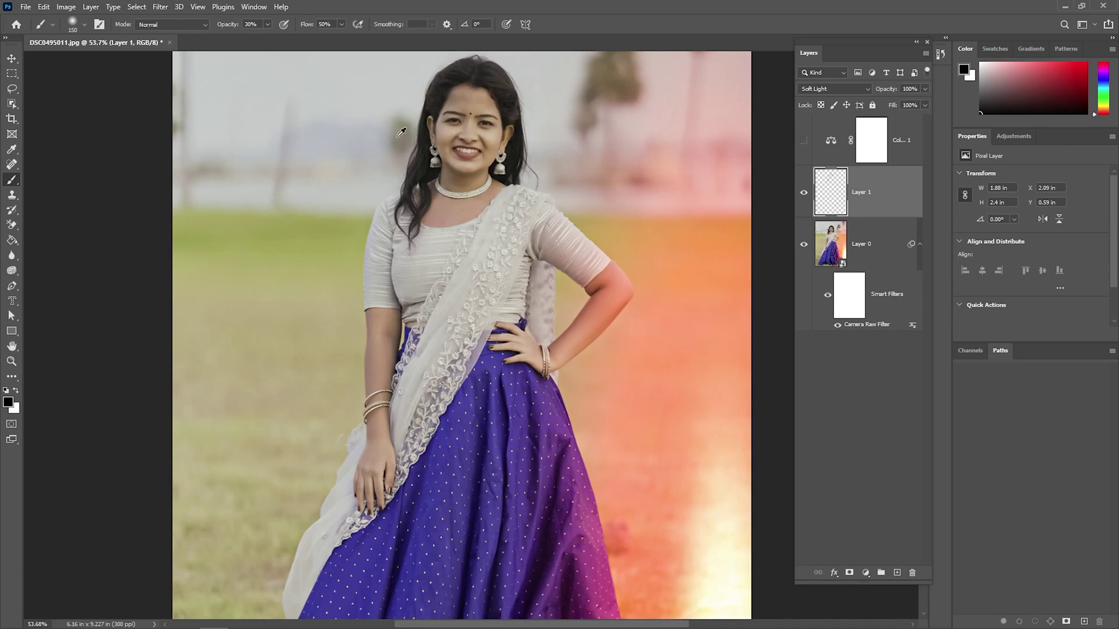
scroll(401, 133, "down", 4)
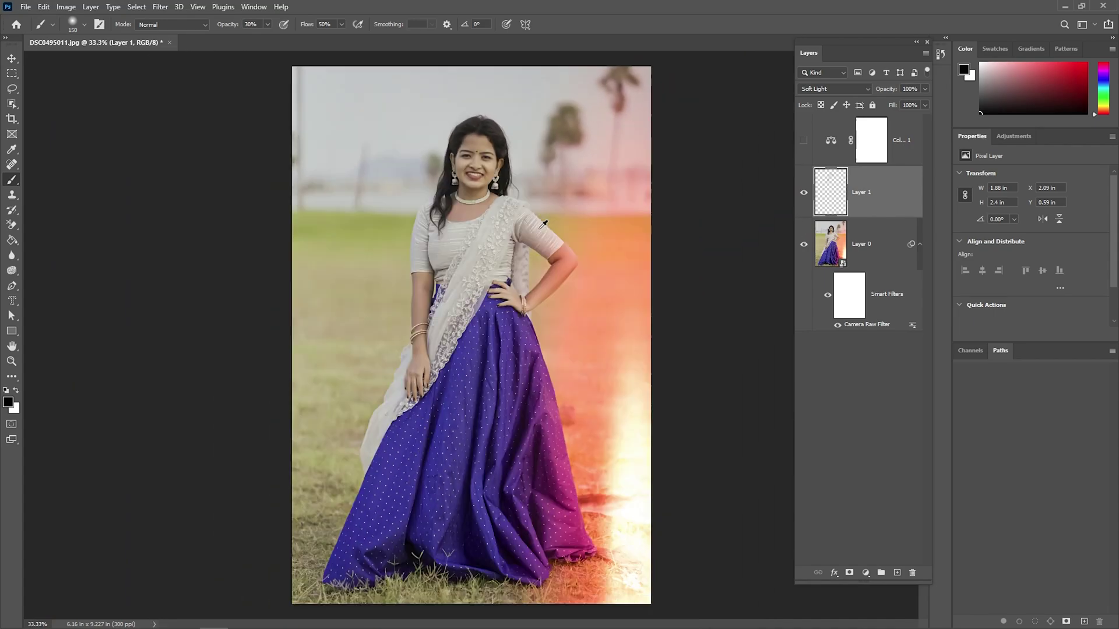
scroll(475, 154, "up", 3)
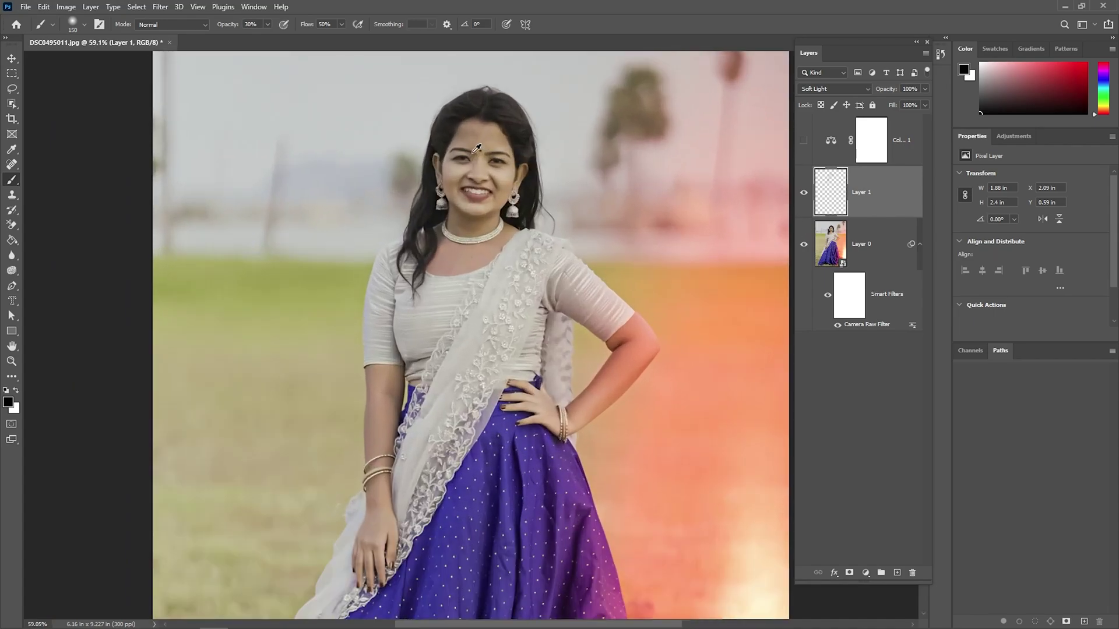